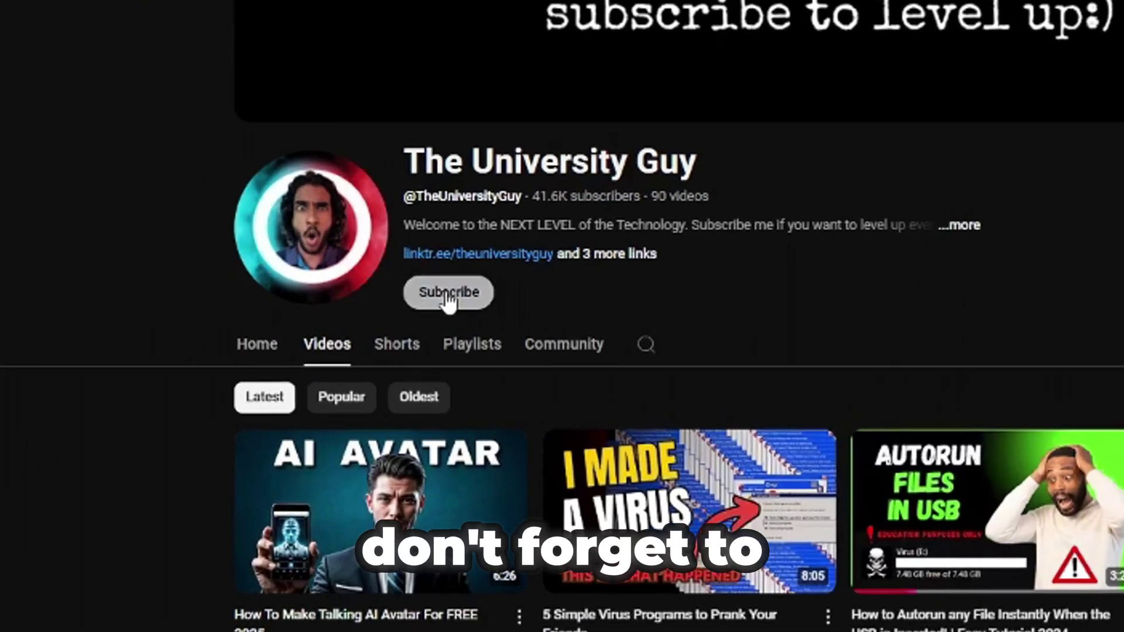
Subscribe to the channel and show its notification choices: All, Personalized, None, Unsubscribe
click(449, 295)
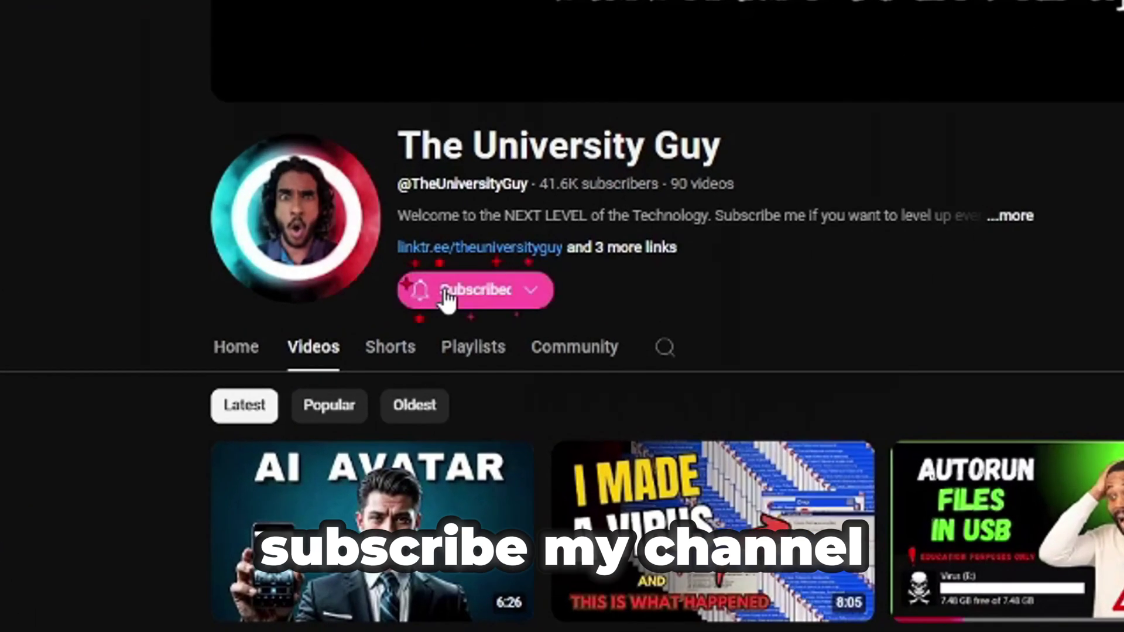
click(540, 296)
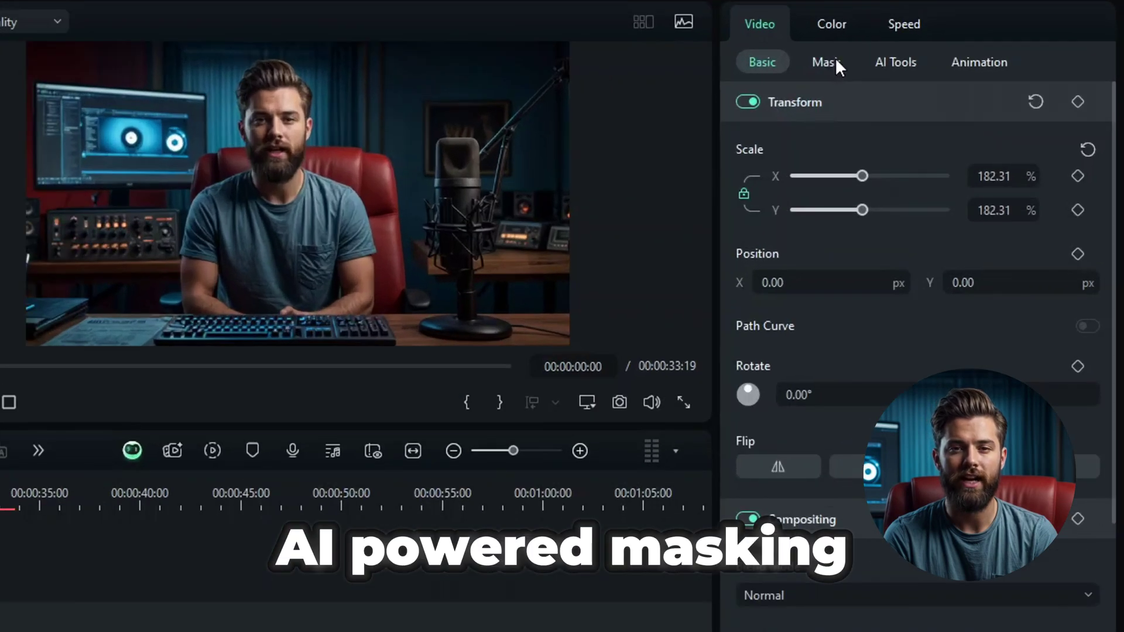
In the clip's Mask tab, try AI Mask, then apply a small Circle mask
click(835, 59)
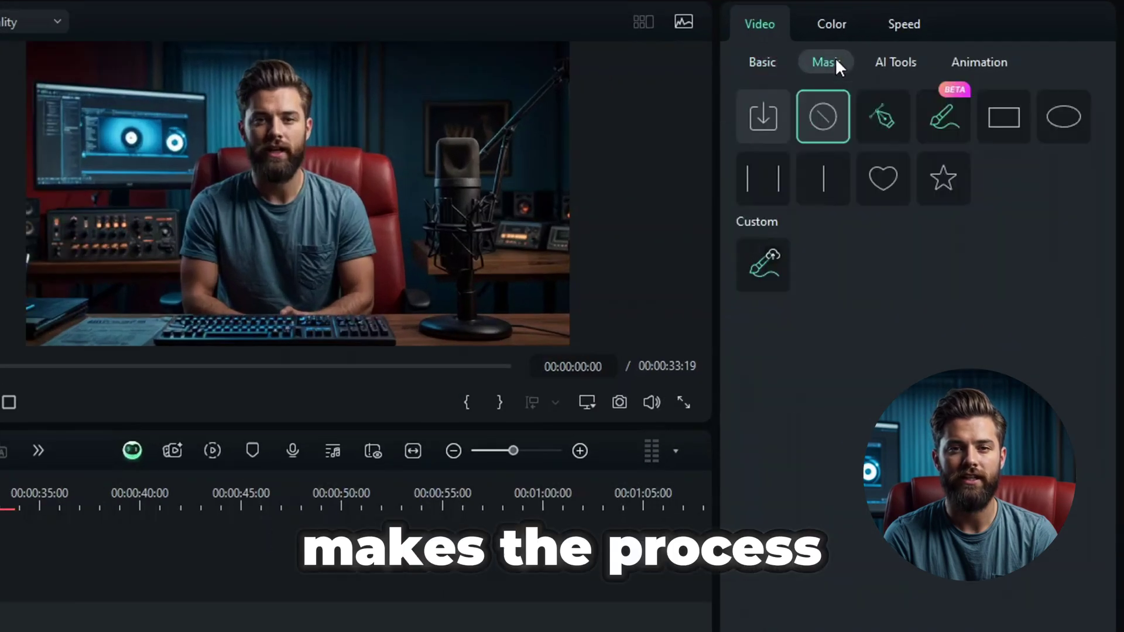
click(950, 121)
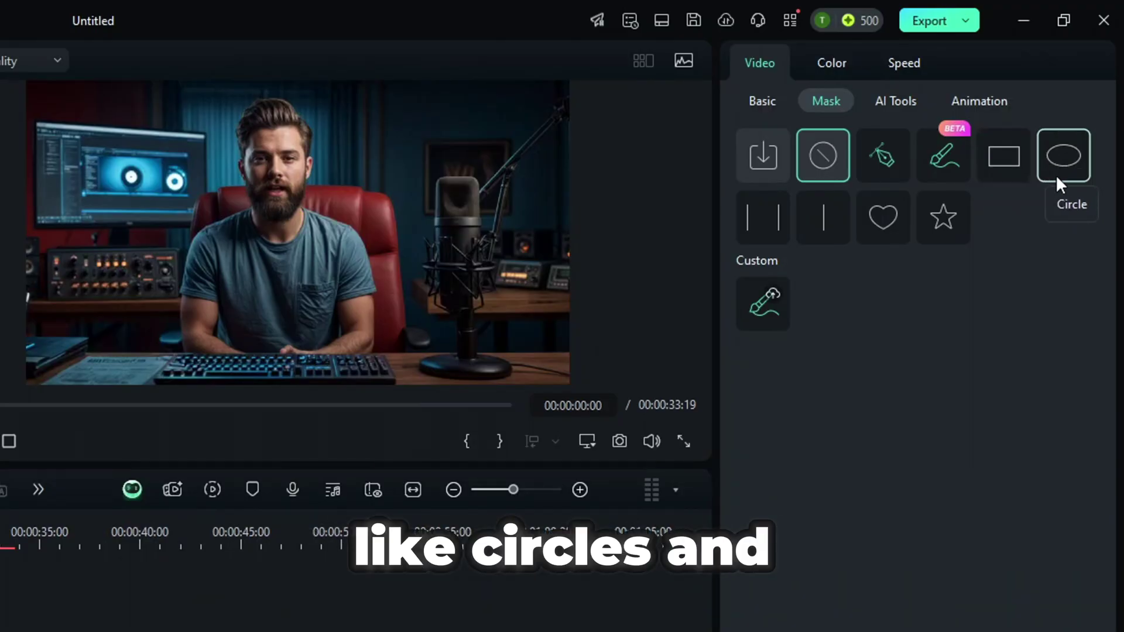
click(1063, 156)
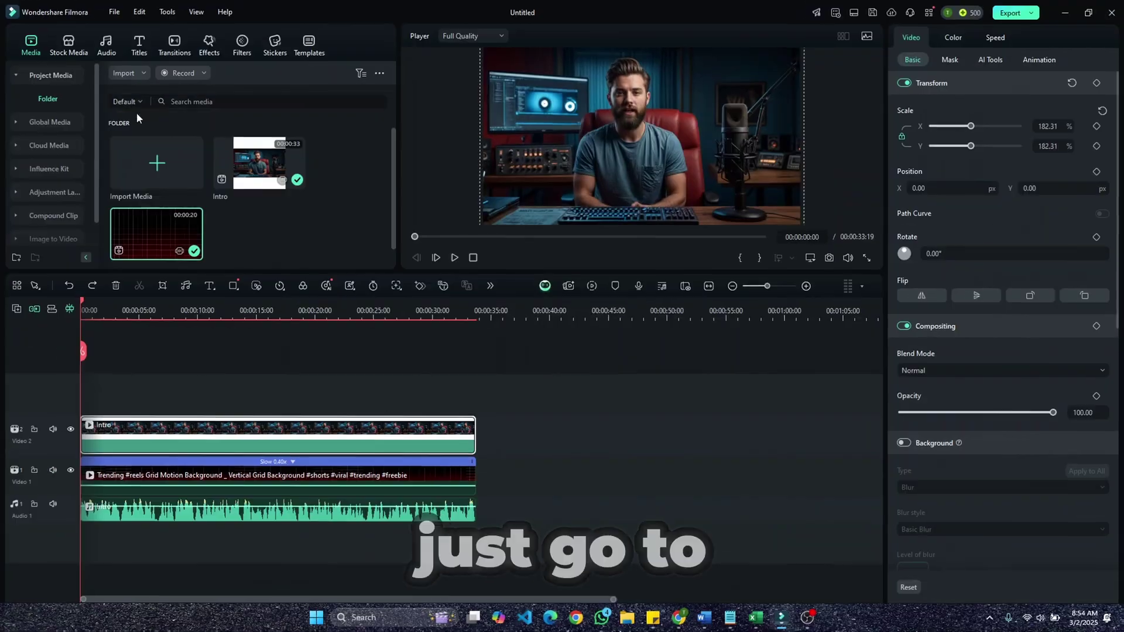
Search Stock Media for 'green screen' and place the T-rex clip above the Intro clip
click(68, 46)
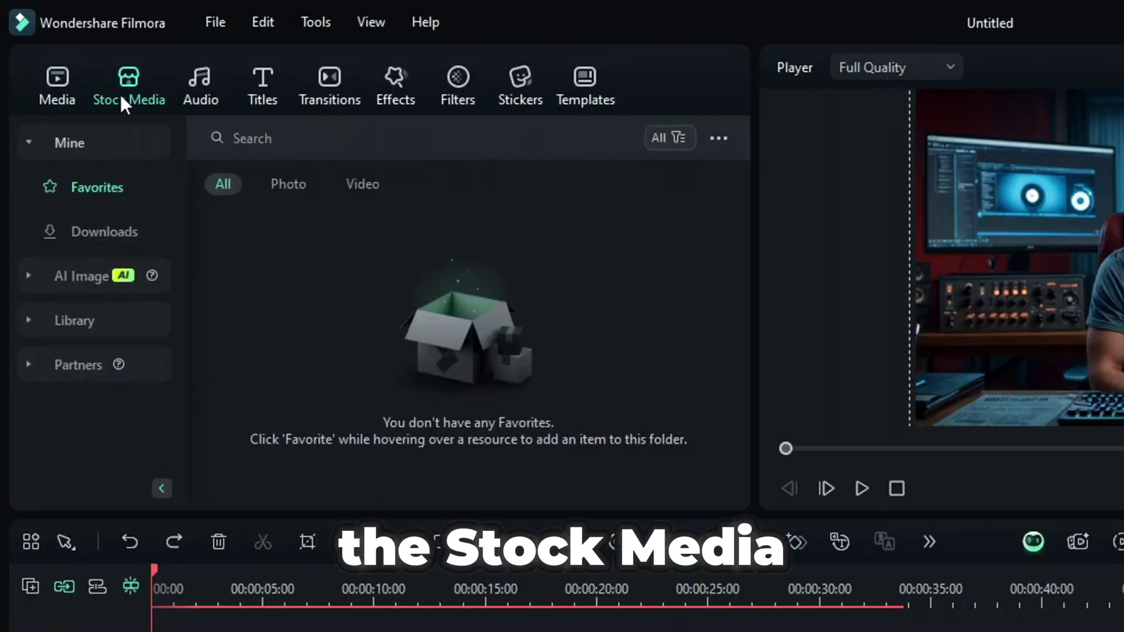
click(37, 318)
click(299, 137)
text(green screen)
key(Return)
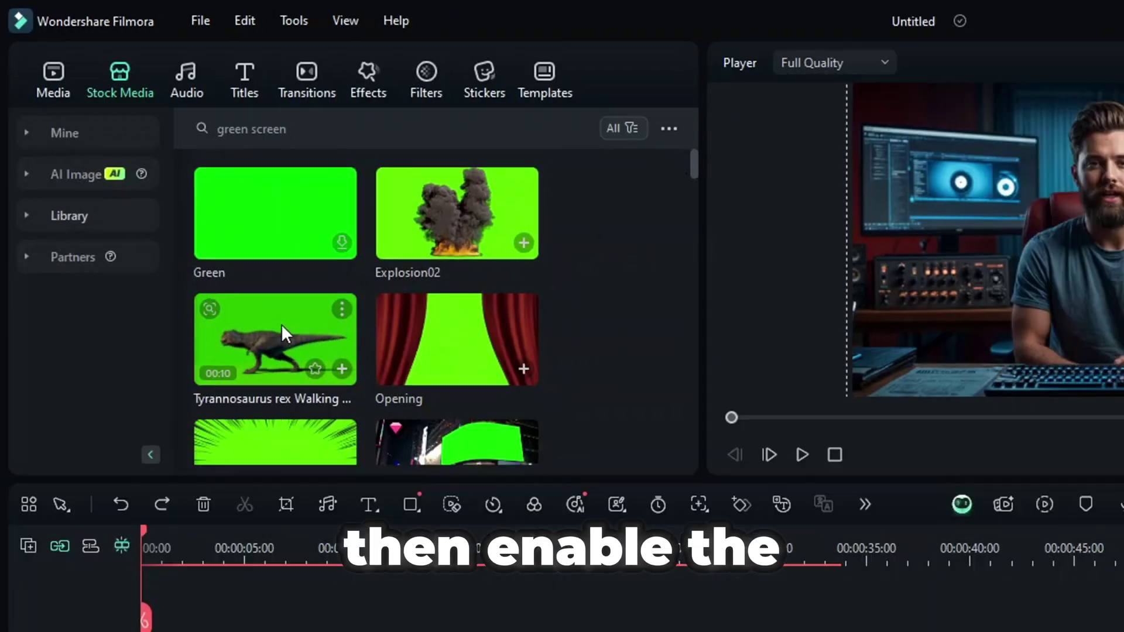
drag(287, 352, 483, 631)
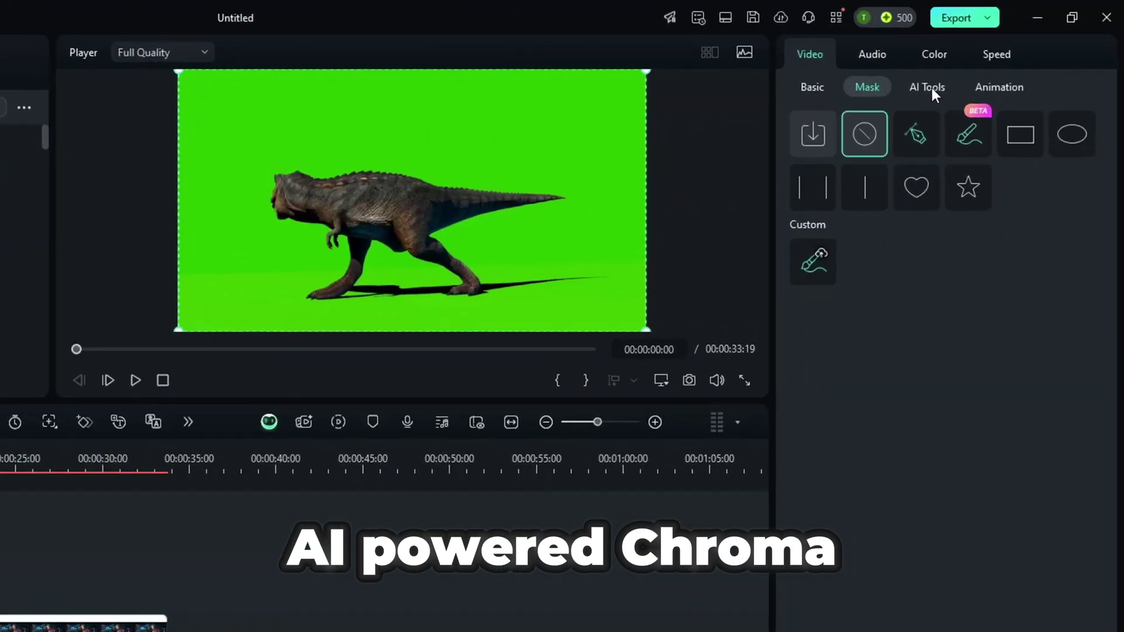
Enable Chroma Key on the T-rex clip and play the composited preview
click(1100, 65)
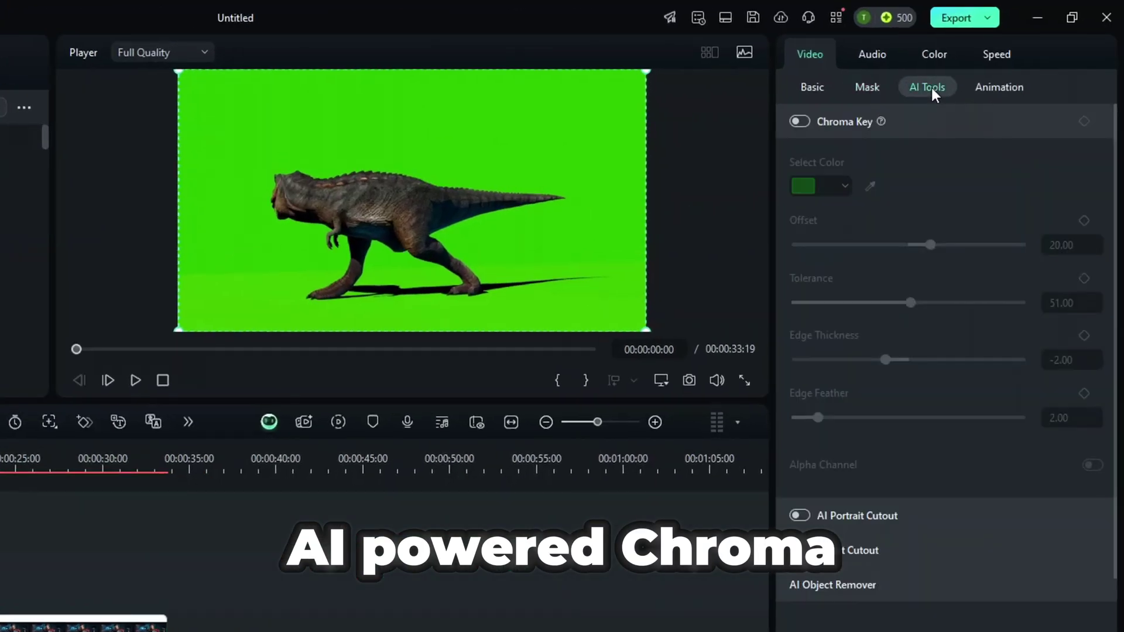
click(796, 126)
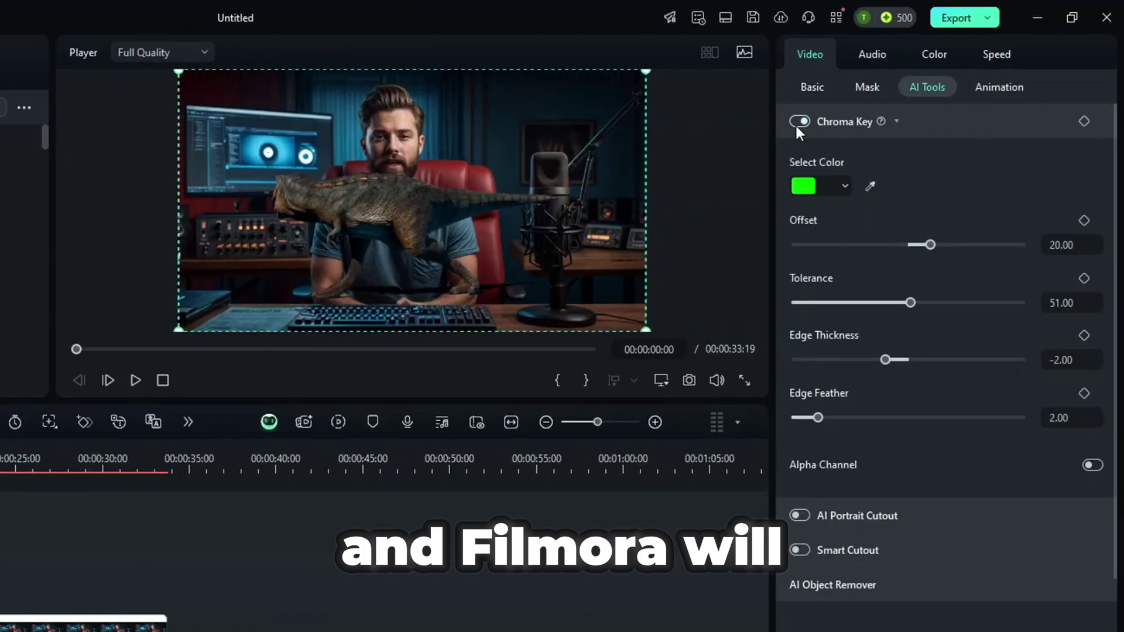
click(134, 384)
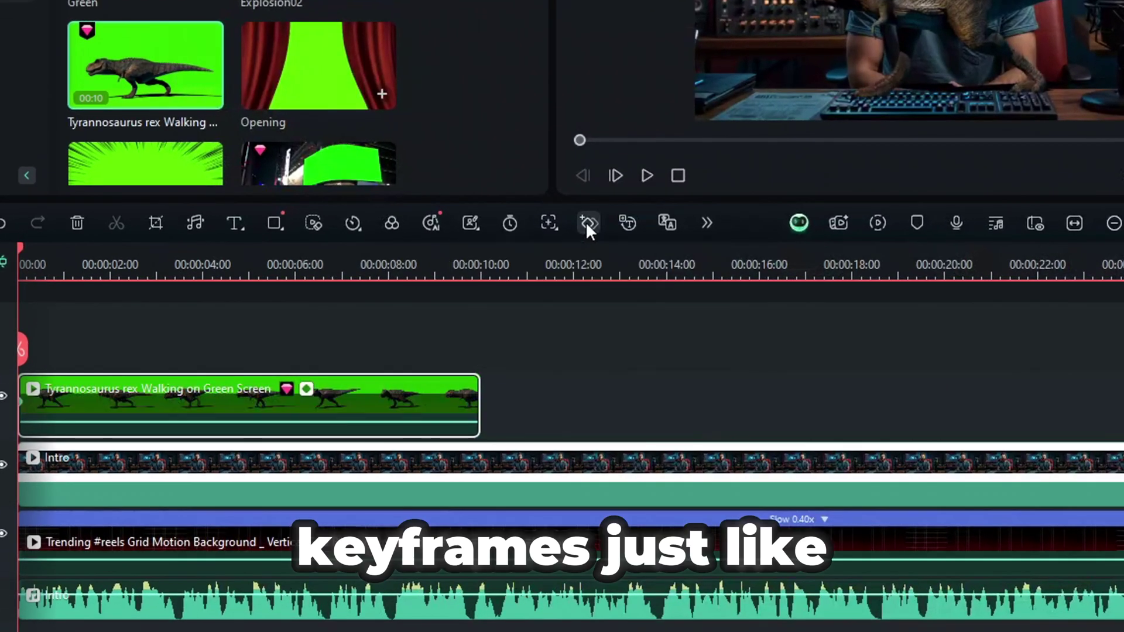
Show the T-rex clip's keyframe animation, select its Scale X keyframes, and play it back
click(586, 222)
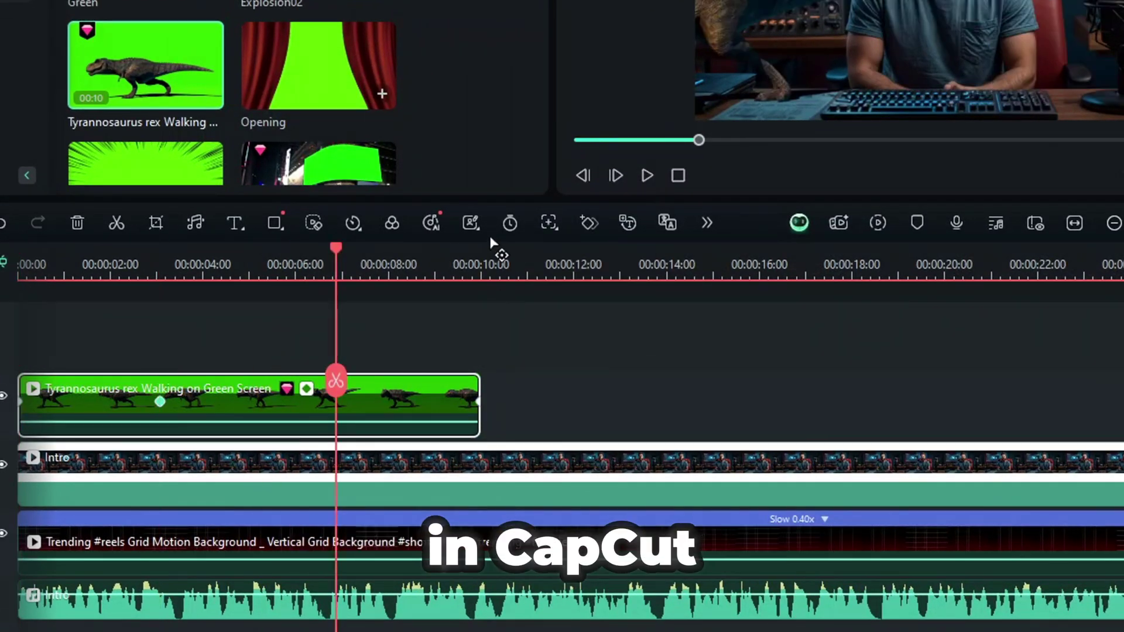
right_click(406, 403)
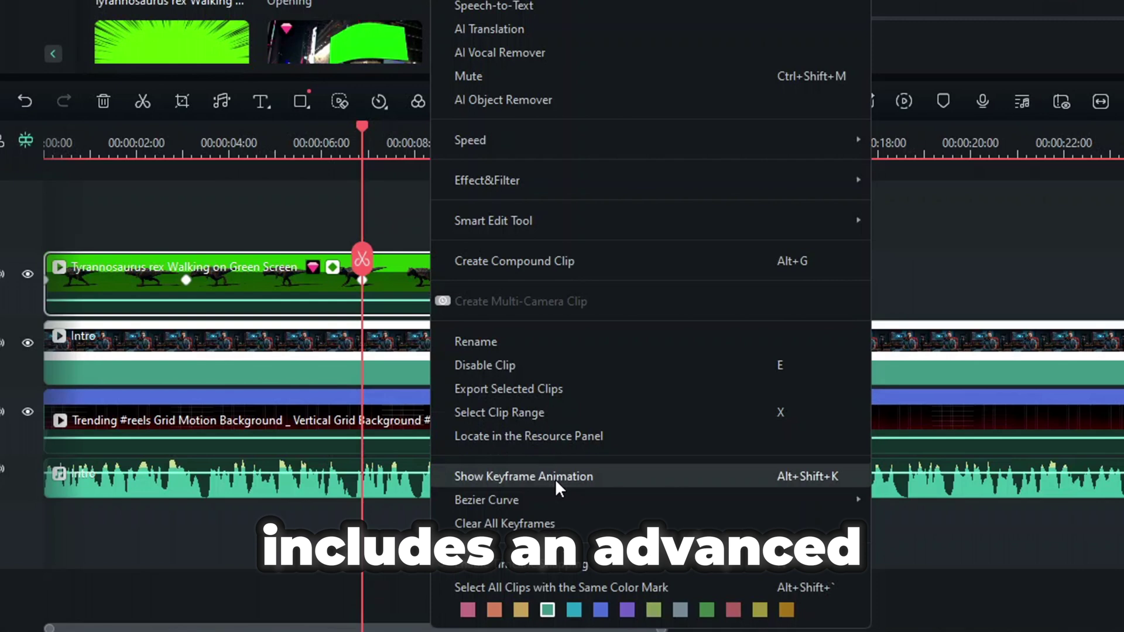
click(589, 598)
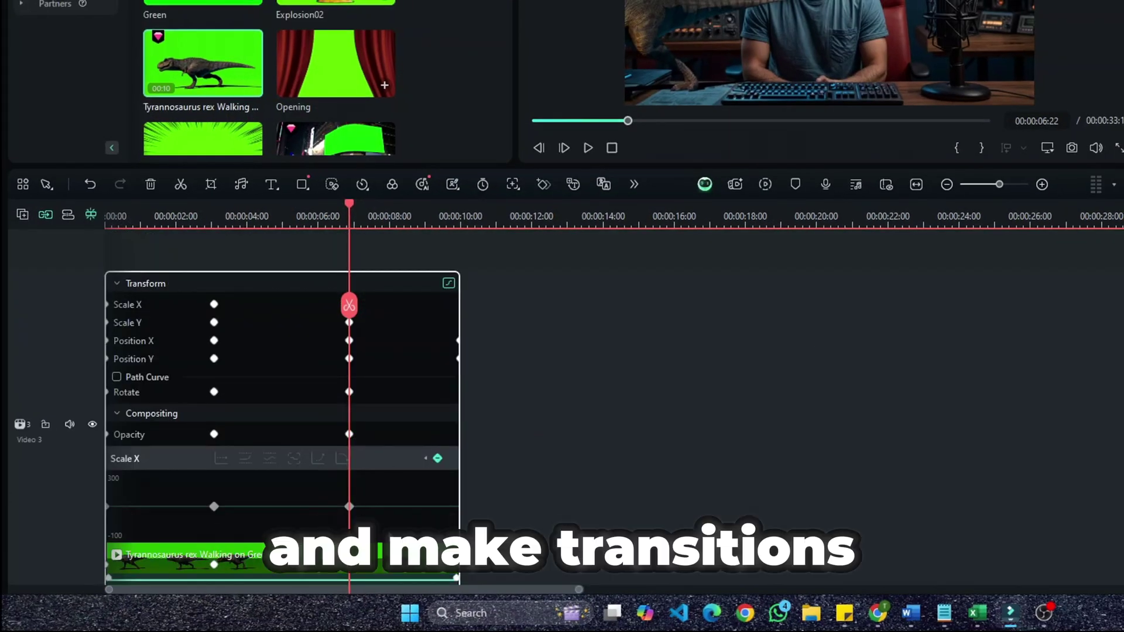
drag(387, 531, 178, 495)
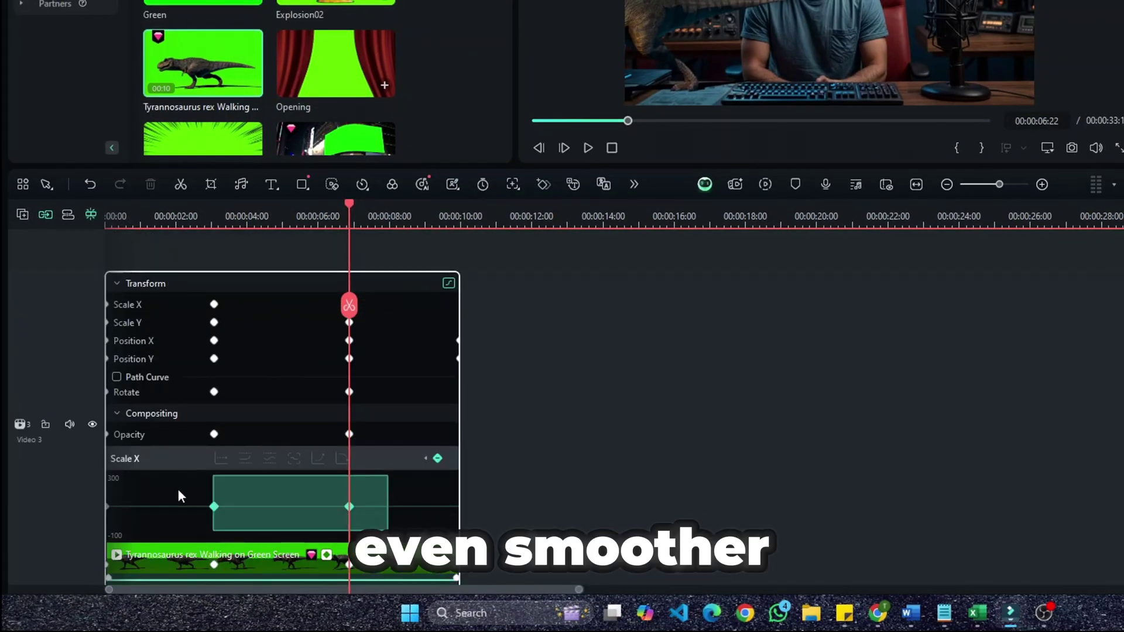
drag(100, 498, 101, 498)
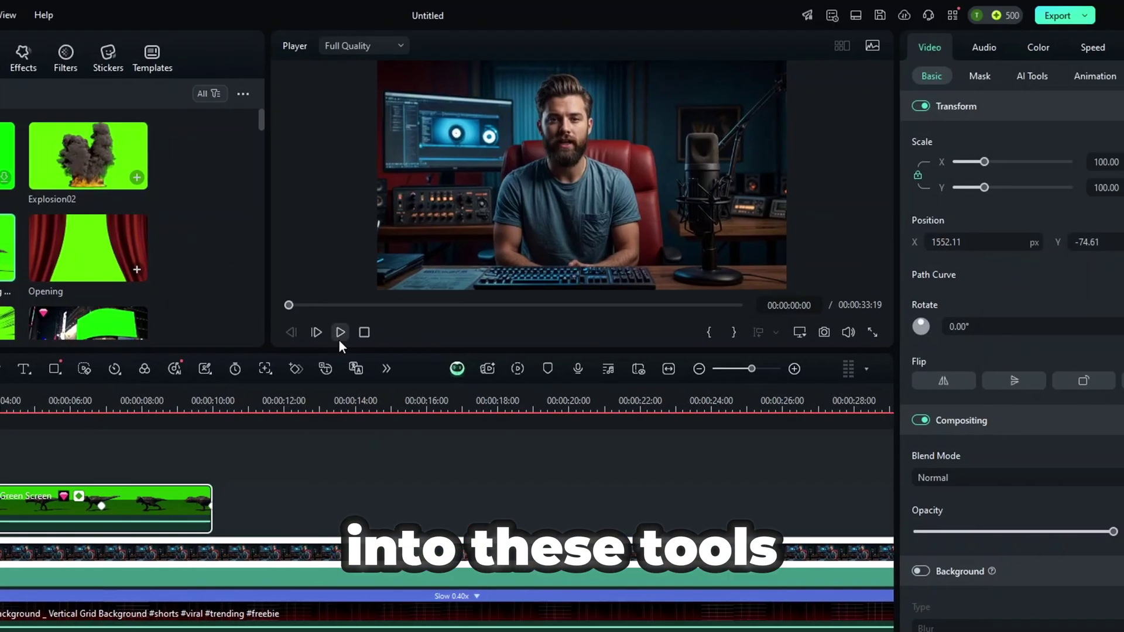
click(339, 341)
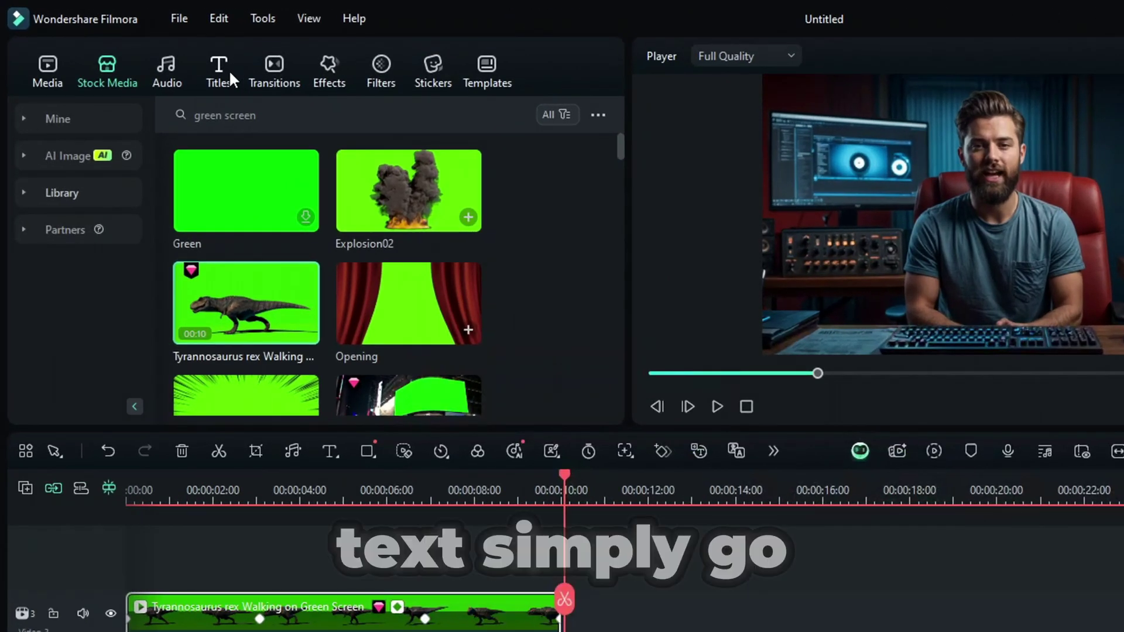
Transcribe the clip's speech via Titles > AI Captions with Auto Detect Language and generate captions
click(230, 70)
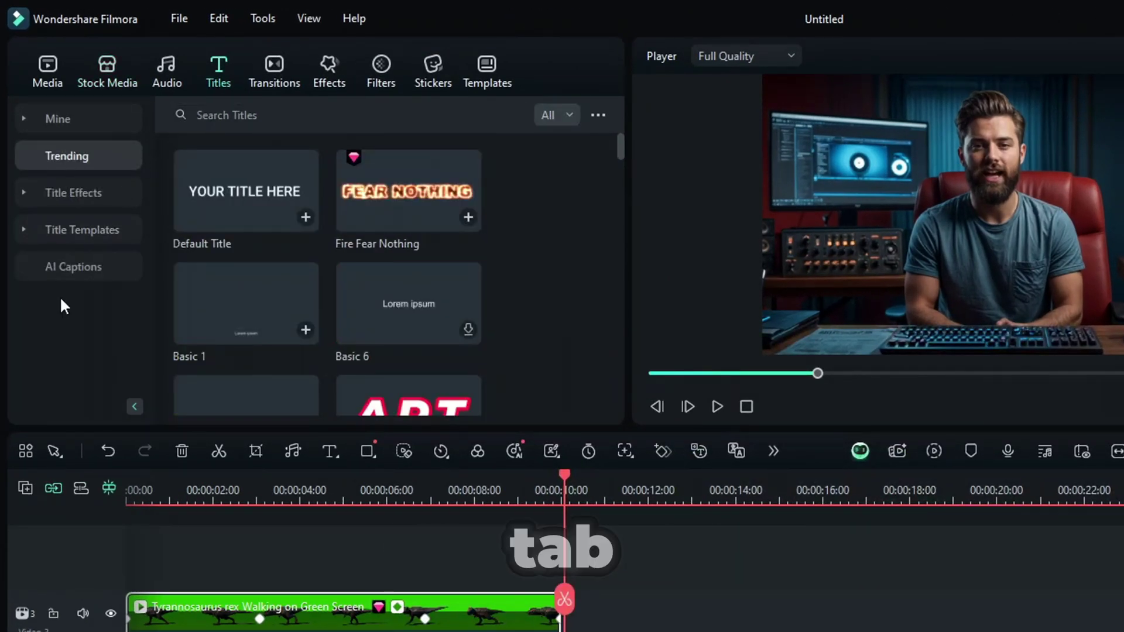
click(76, 267)
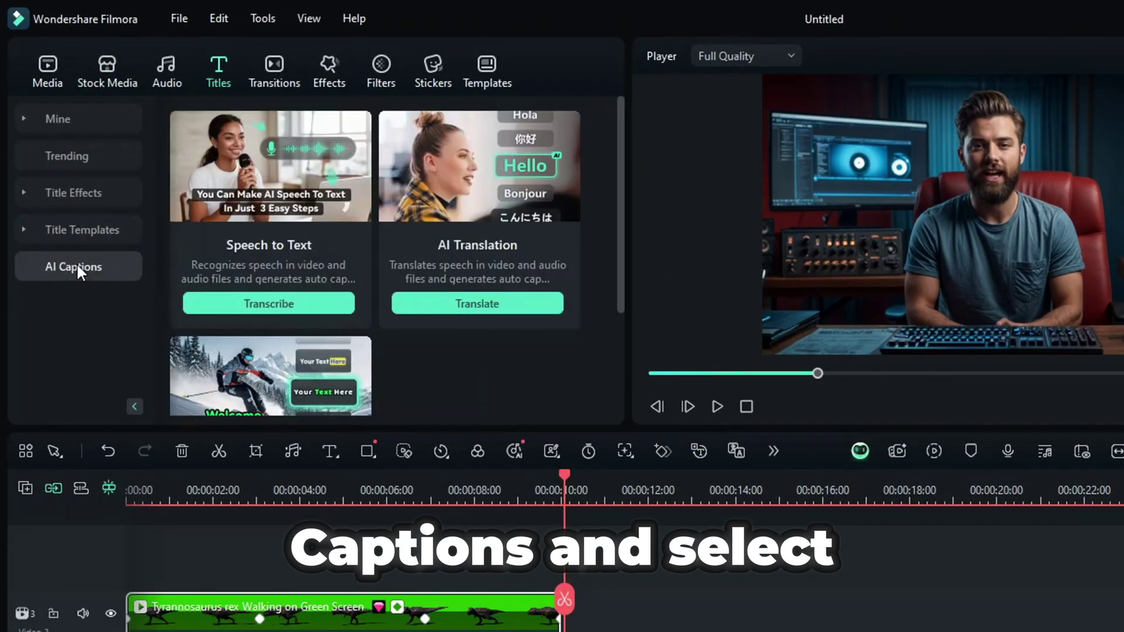
click(279, 307)
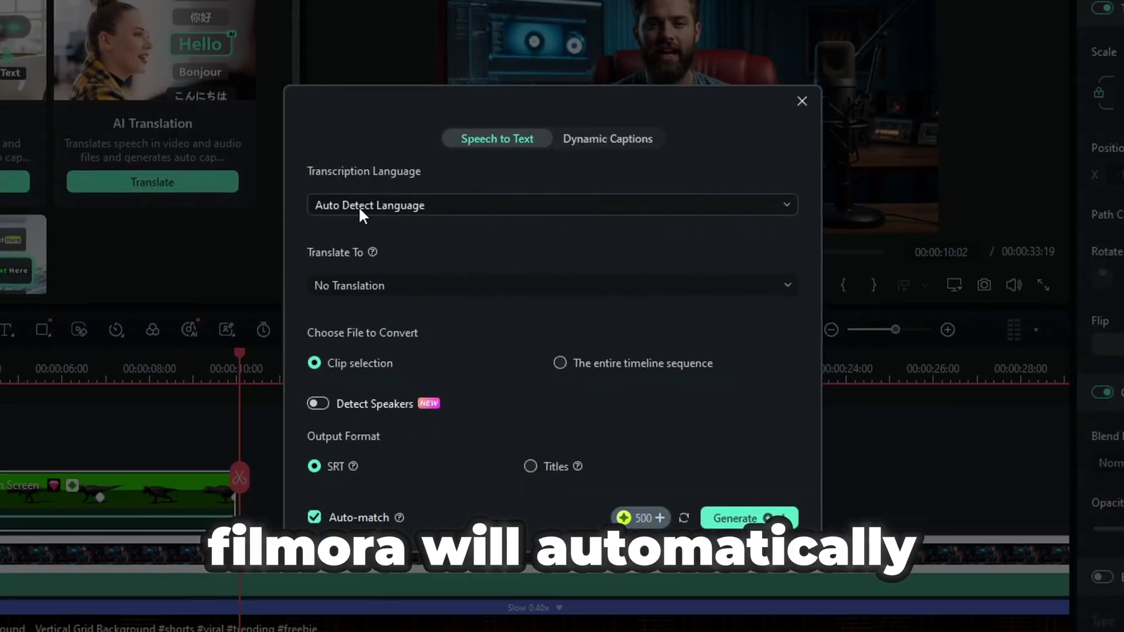
click(420, 205)
scroll(576, 305, down, 10)
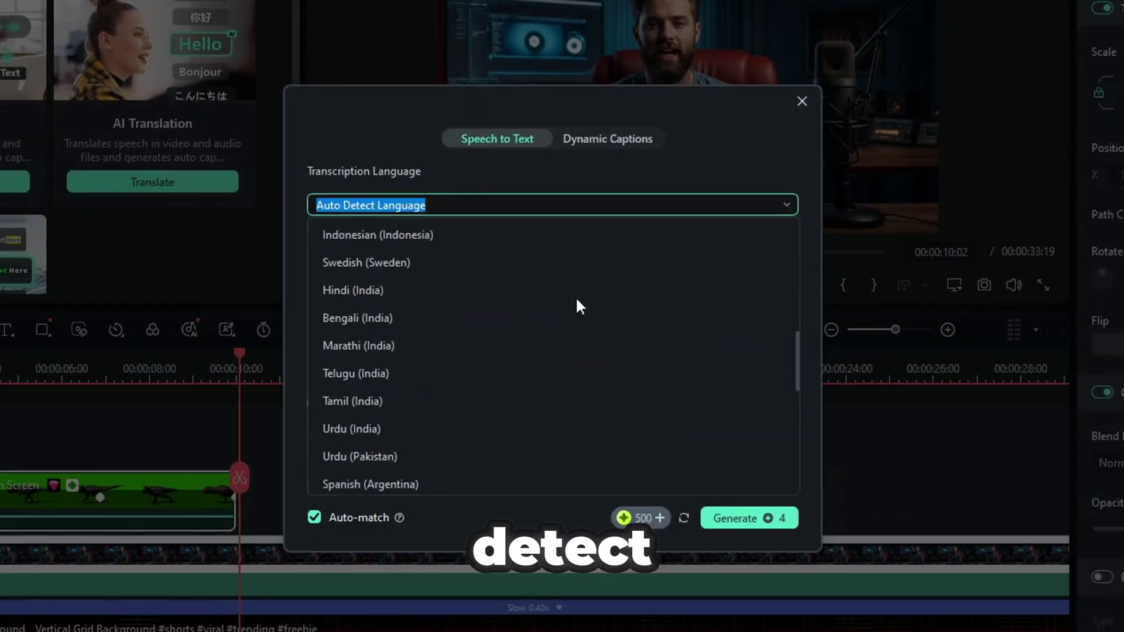
scroll(576, 305, up, 5)
click(734, 158)
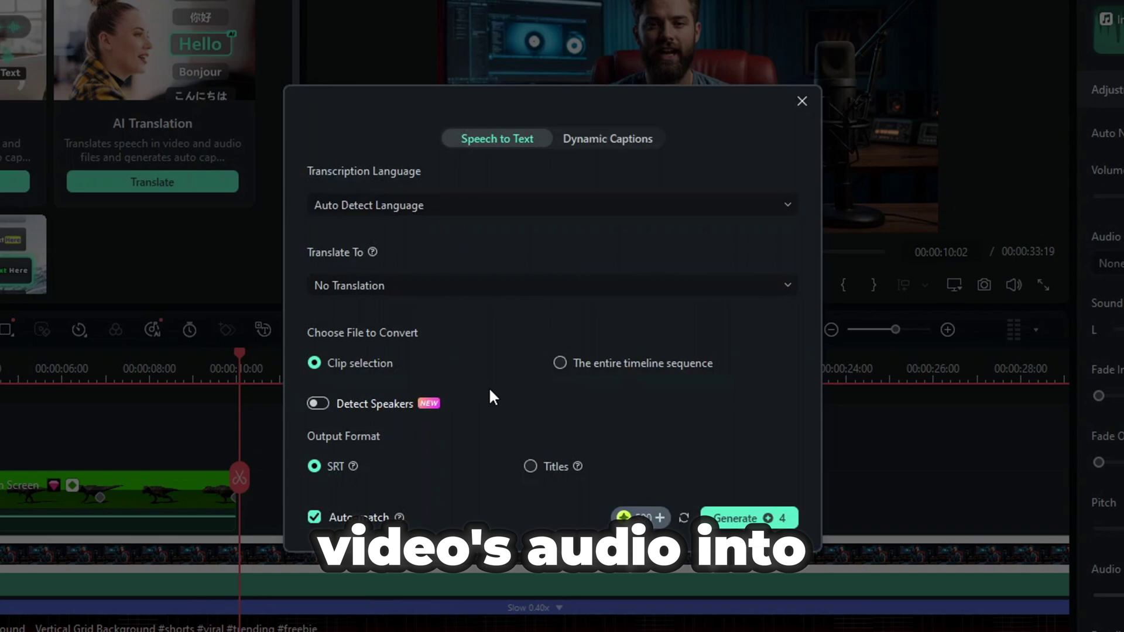
click(756, 517)
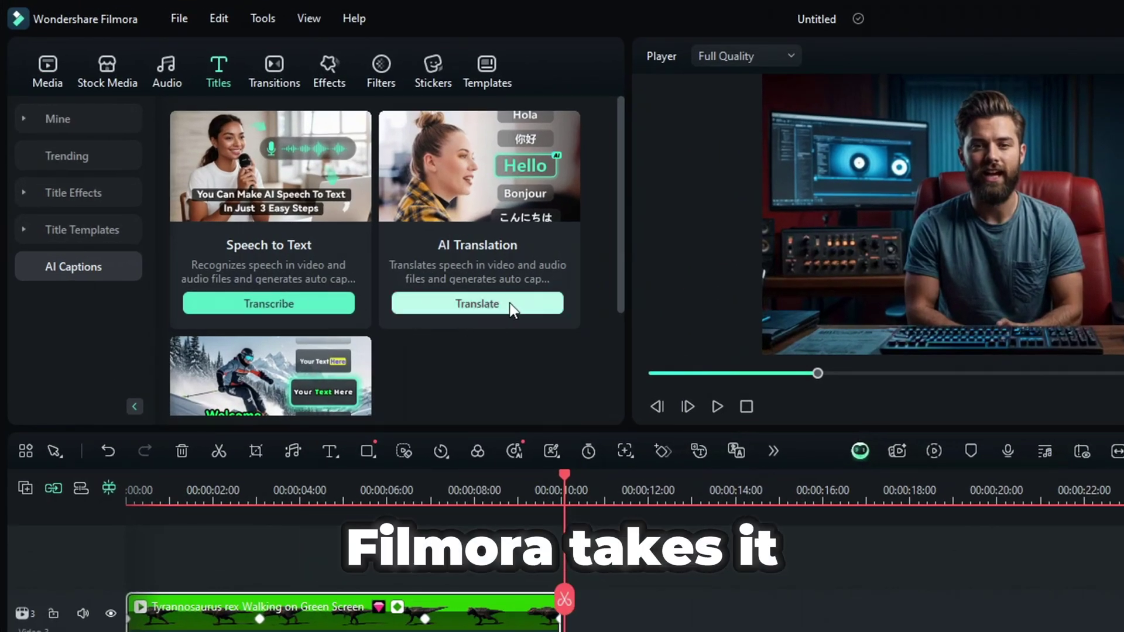
Start AI Translation of voice and caption, choosing source language and English (US) target
click(517, 308)
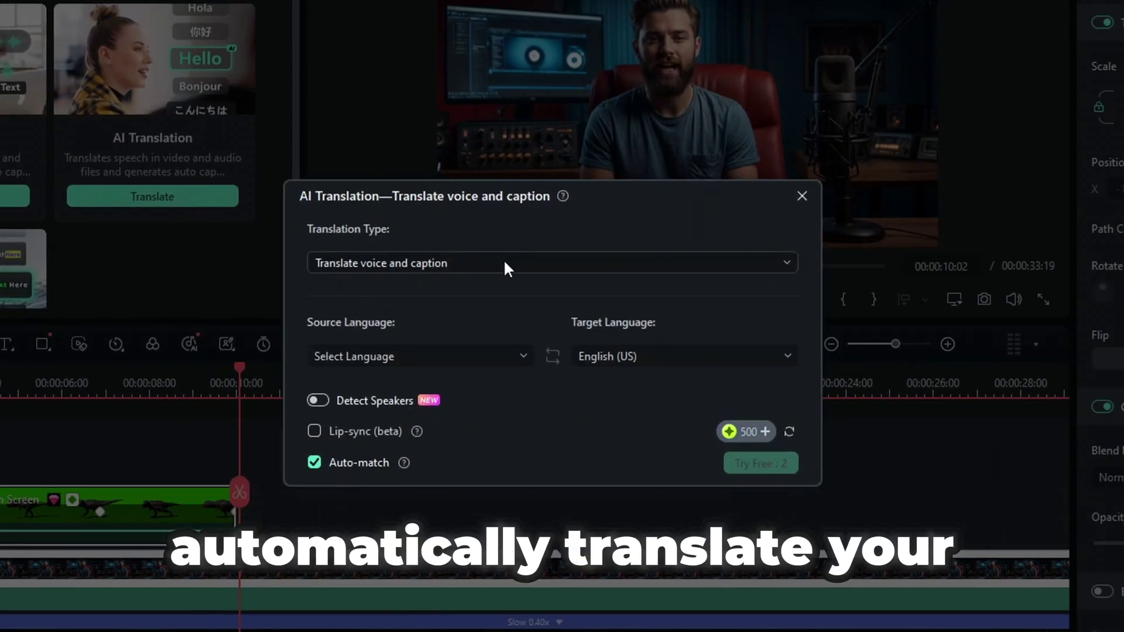
click(518, 357)
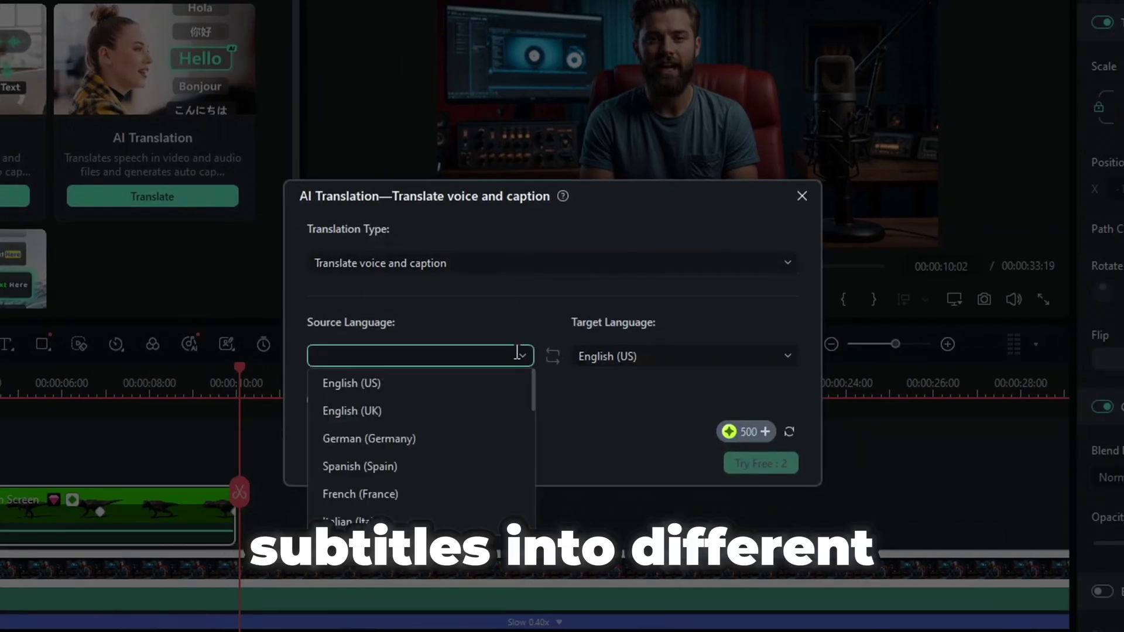
scroll(511, 380, down, 5)
click(653, 355)
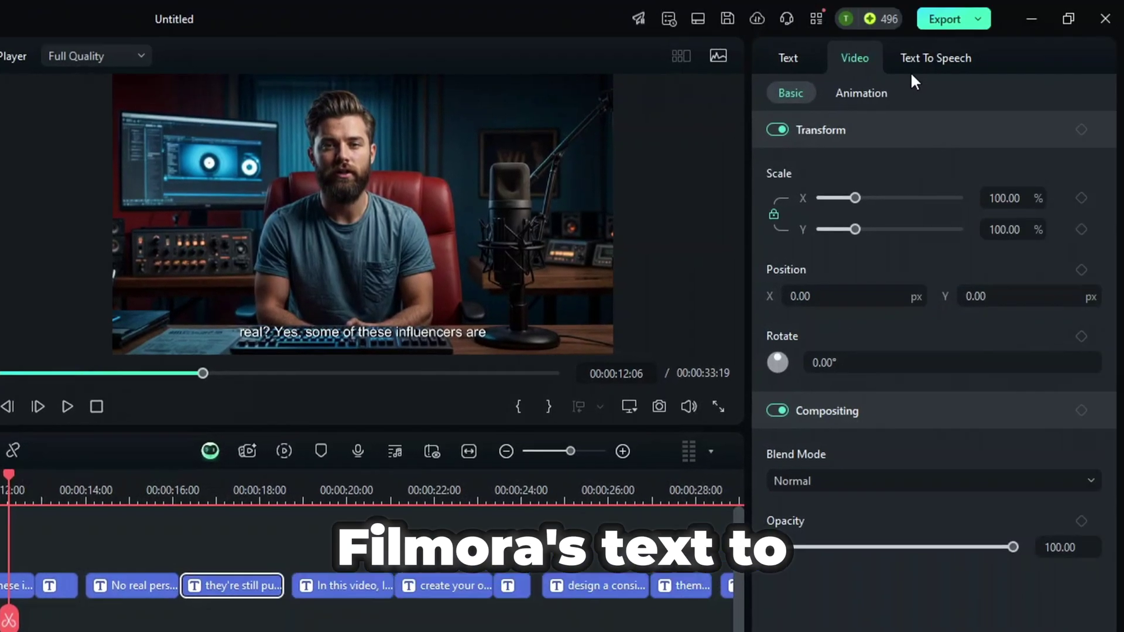
Browse the Text To Speech voice library, scrolling down and back up
click(936, 57)
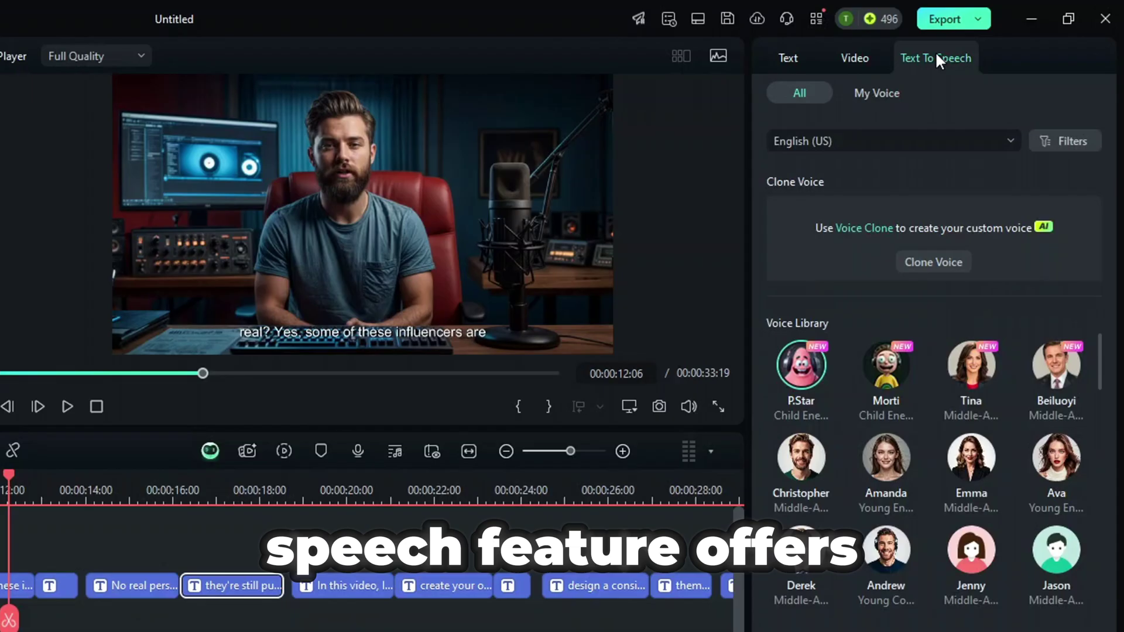
scroll(1020, 490, down, 5)
scroll(1020, 332, down, 5)
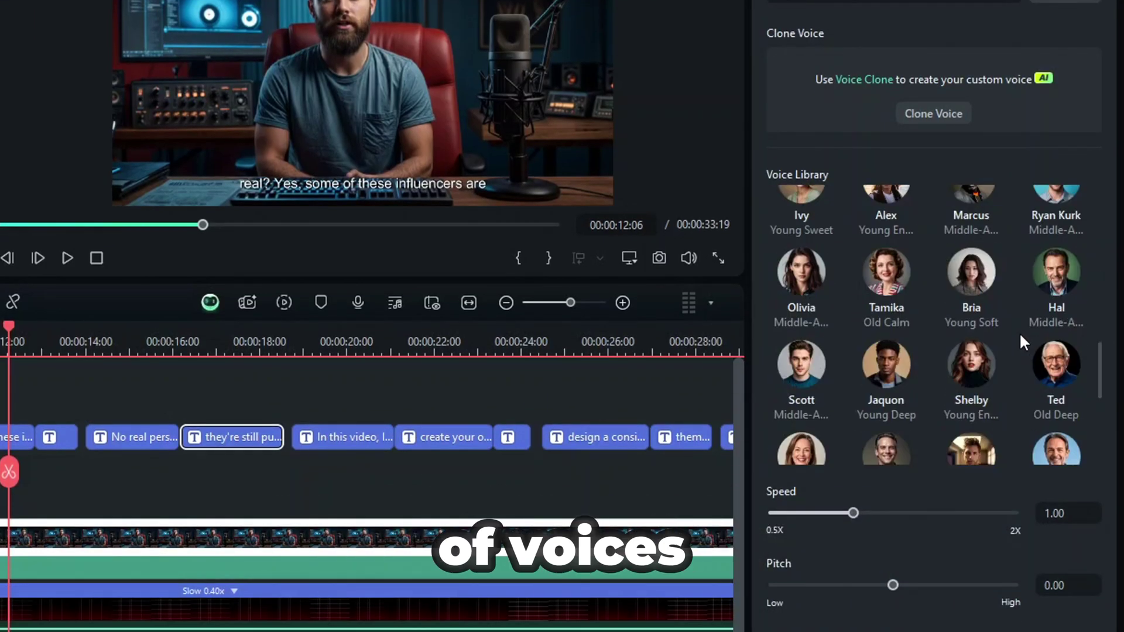
scroll(1020, 332, up, 1)
scroll(1020, 332, up, 10)
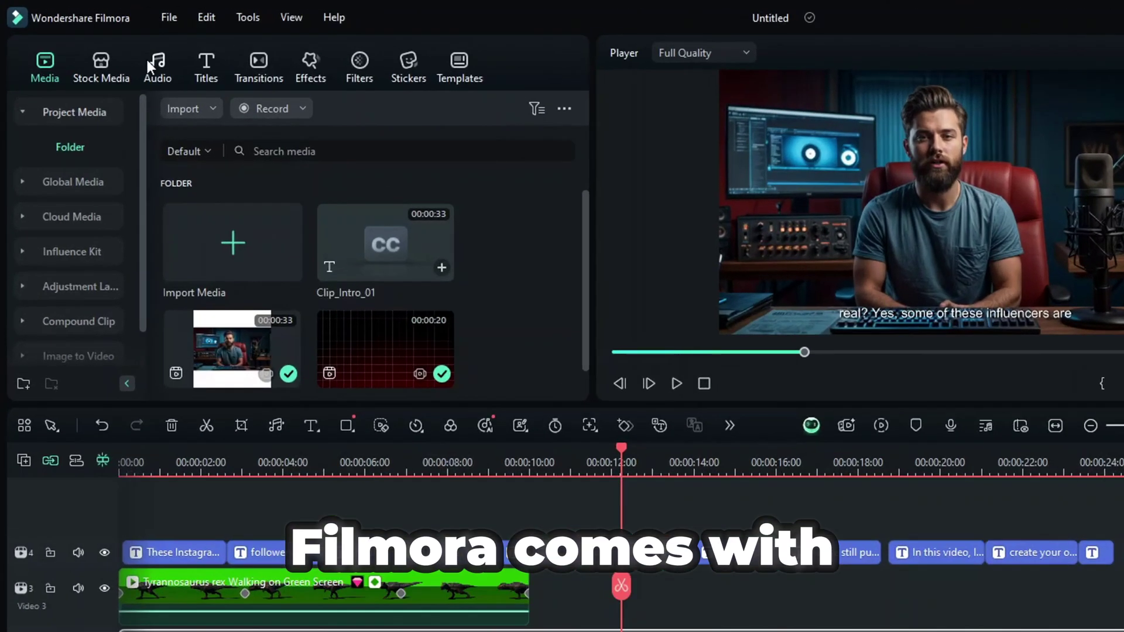
Add a Gaming tag in Audio > AI Music, then switch to the AI Sound Effect generator
click(146, 60)
click(85, 149)
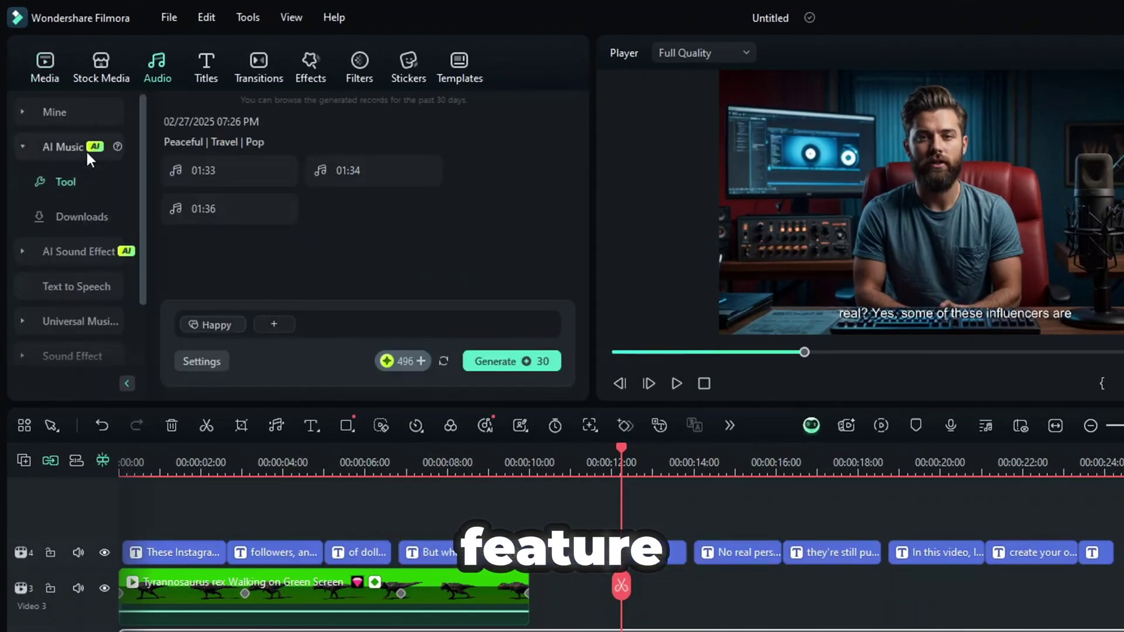
click(274, 324)
click(404, 215)
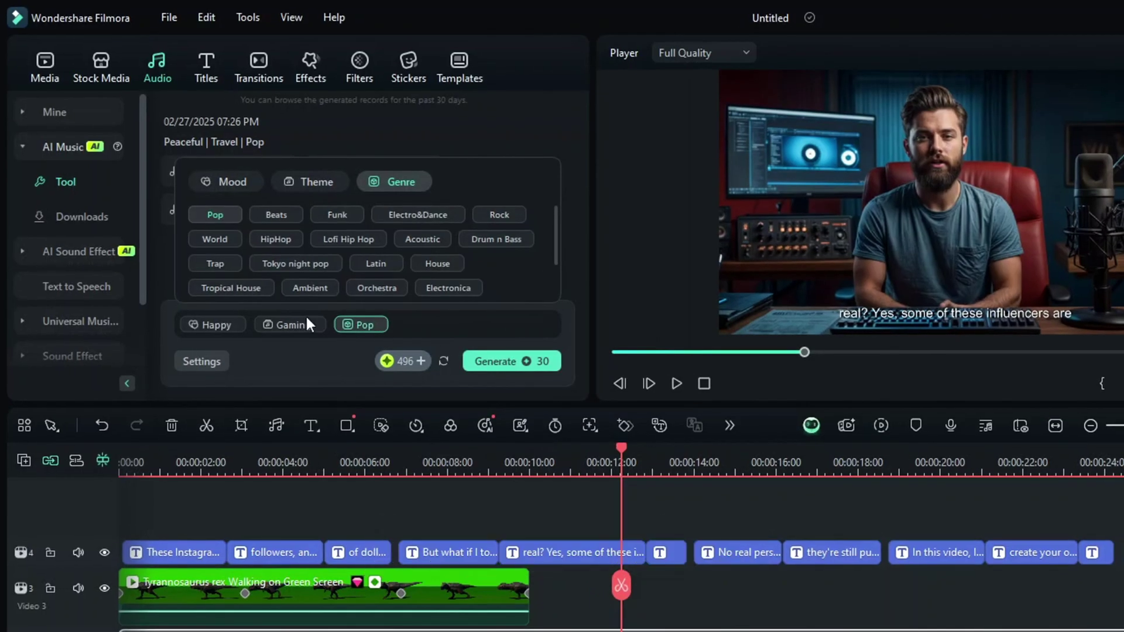
click(83, 251)
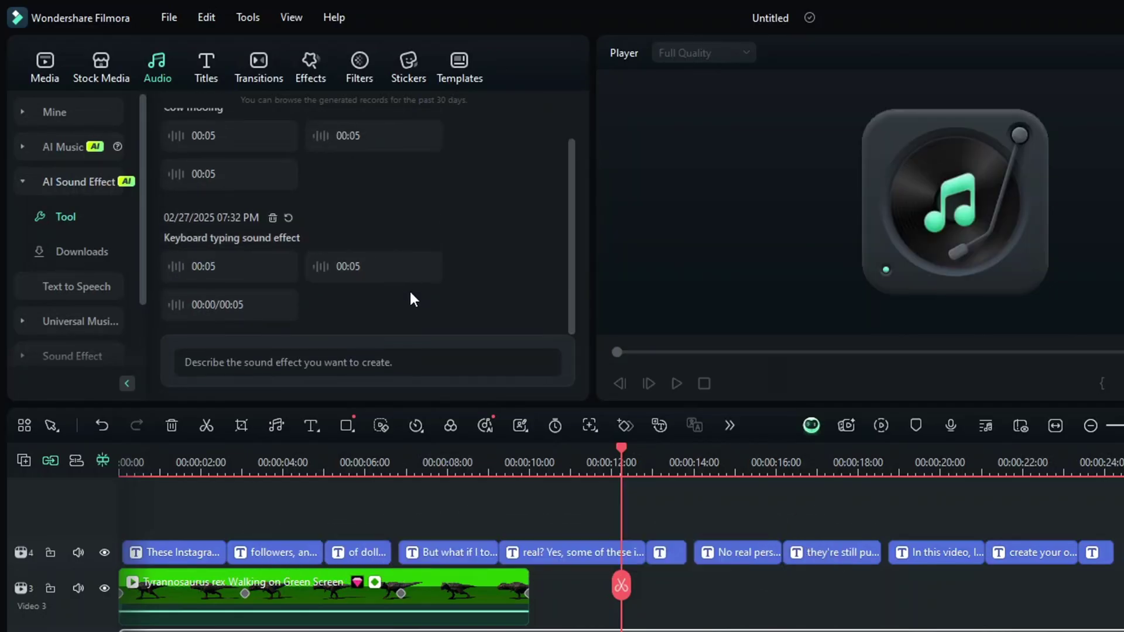
In Stock Media > AI Image, paste the 'natural looking pretty girl with brown hair' prompt and generate
click(110, 79)
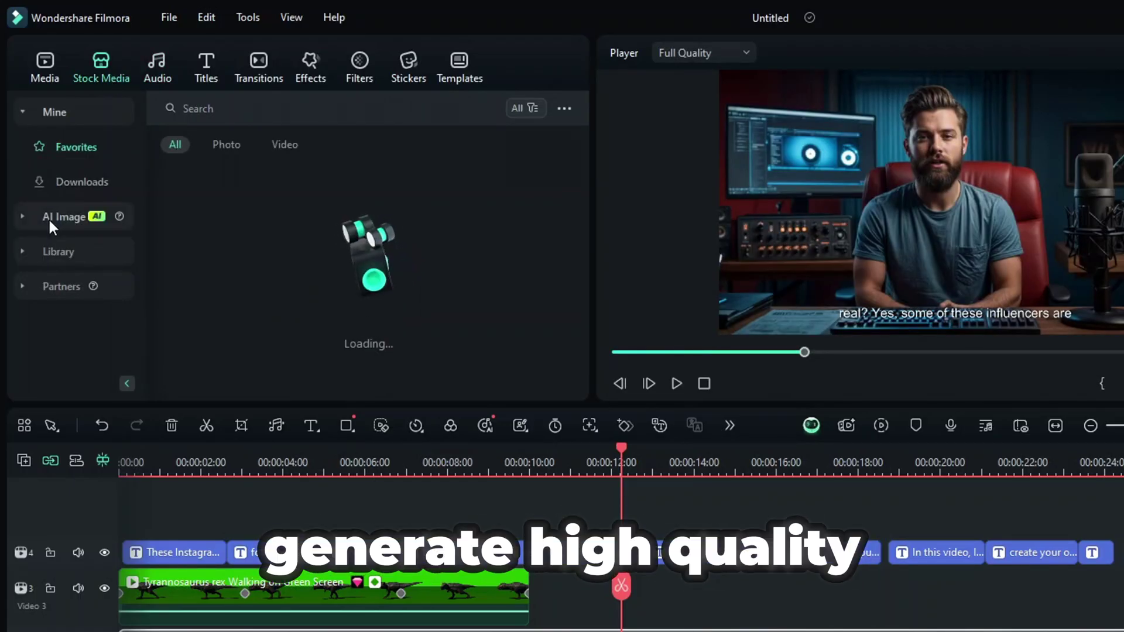
click(72, 217)
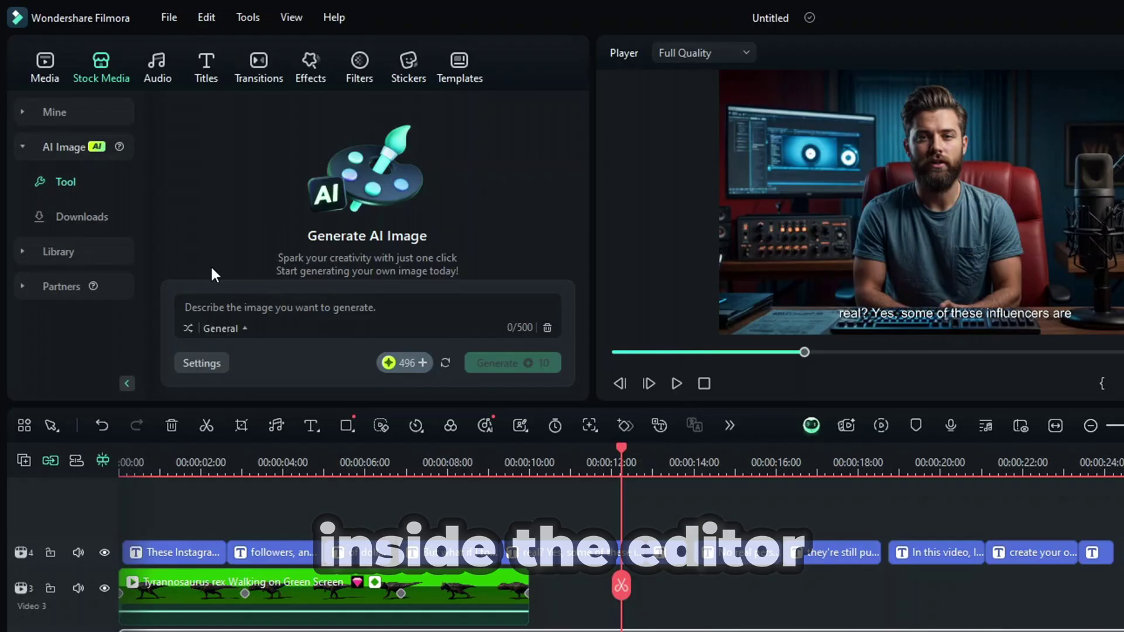
click(237, 303)
text(Natural looking pretty girl with brown hair)
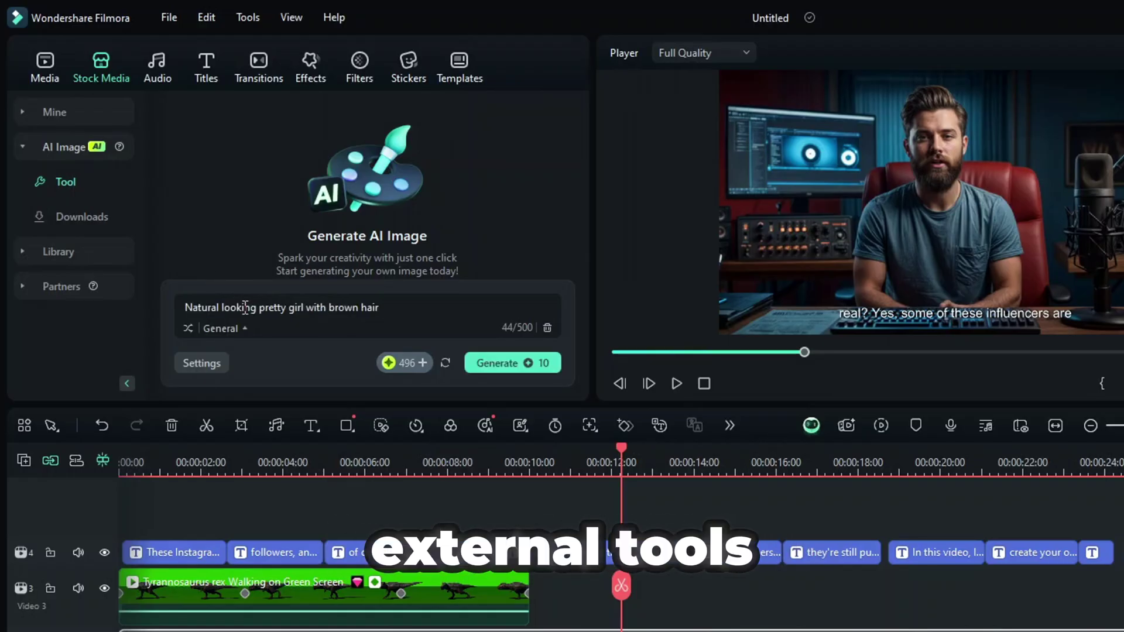
click(510, 363)
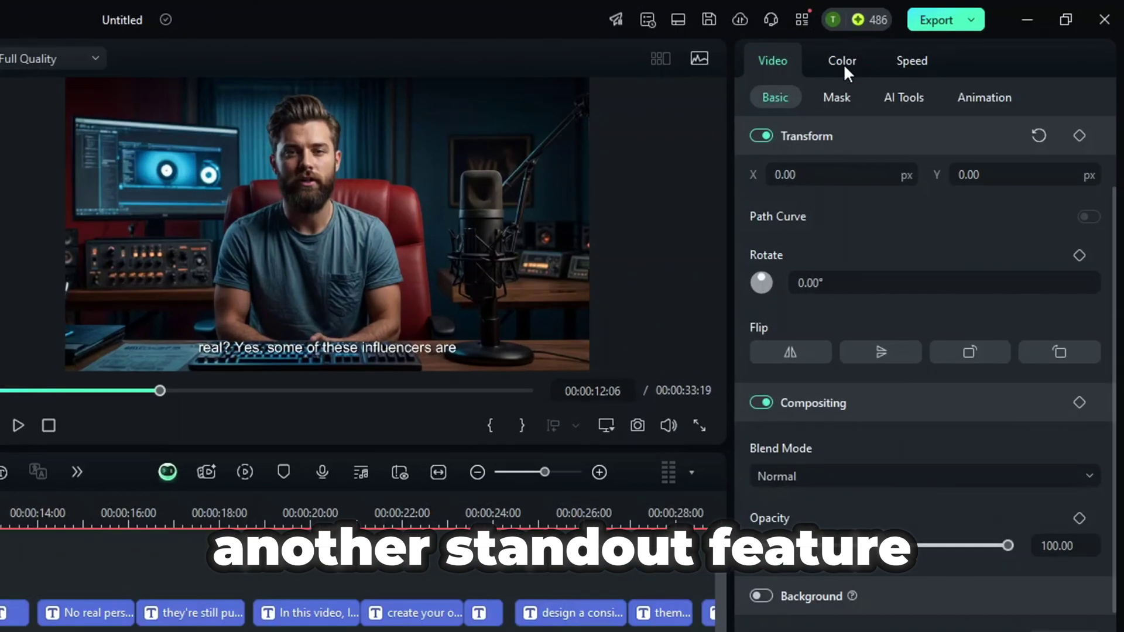
Turn on AI Color Palette, generate one from the reference frame, and set Protect Skin Tones to 66
click(843, 61)
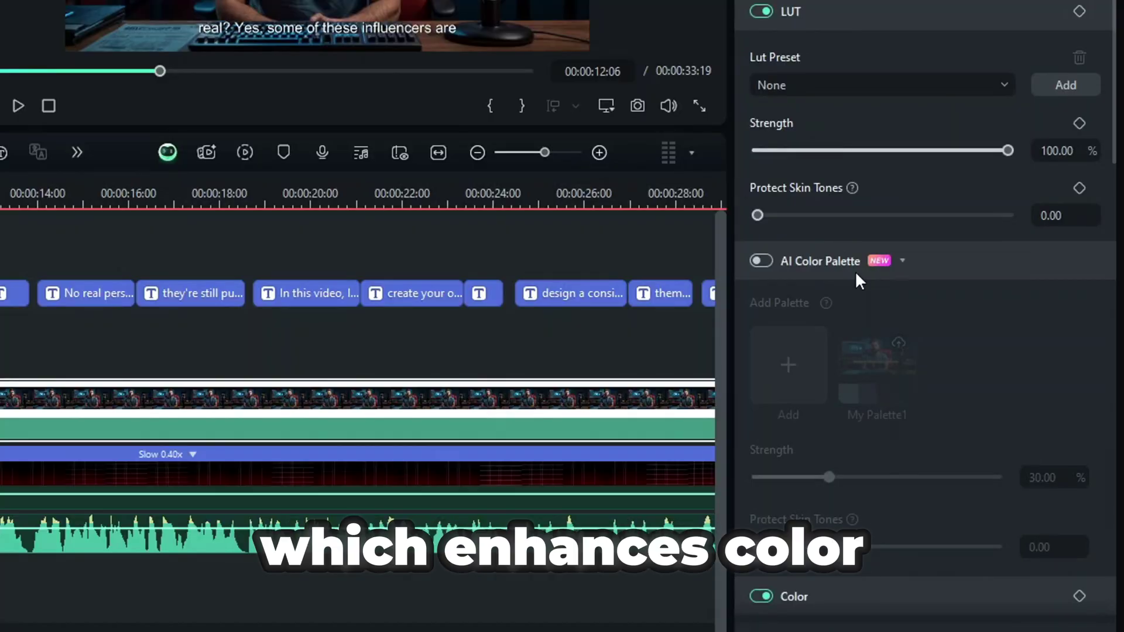
click(761, 260)
click(808, 367)
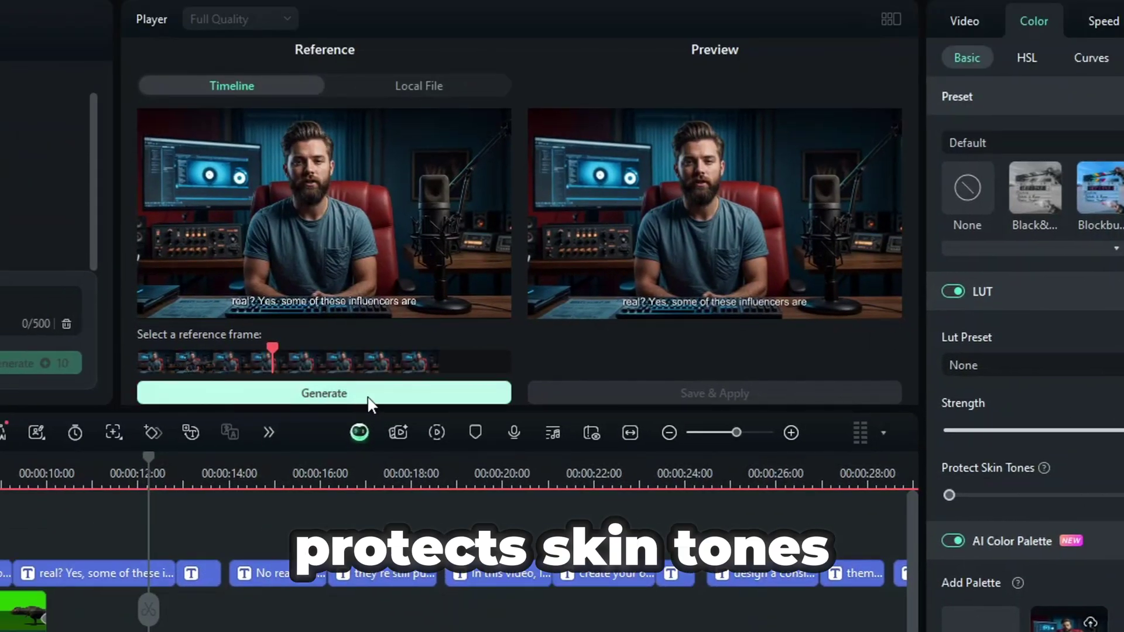
click(368, 395)
drag(757, 547, 943, 589)
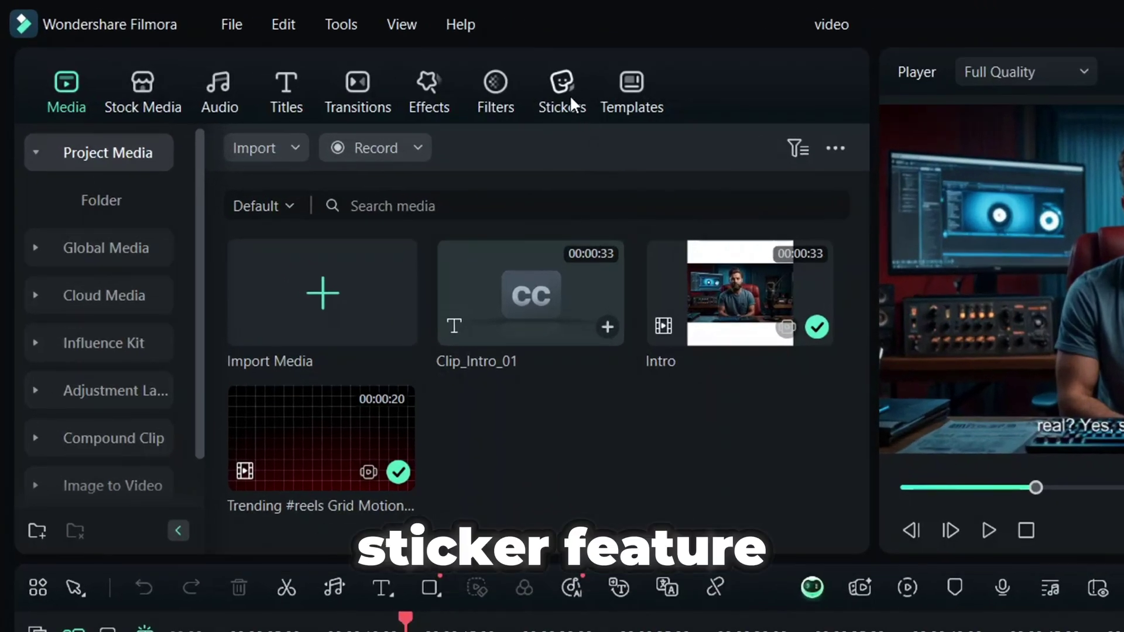
Generate 3D-style AI stickers from the prompt 'Angry Dog' in the Stickers library
click(567, 92)
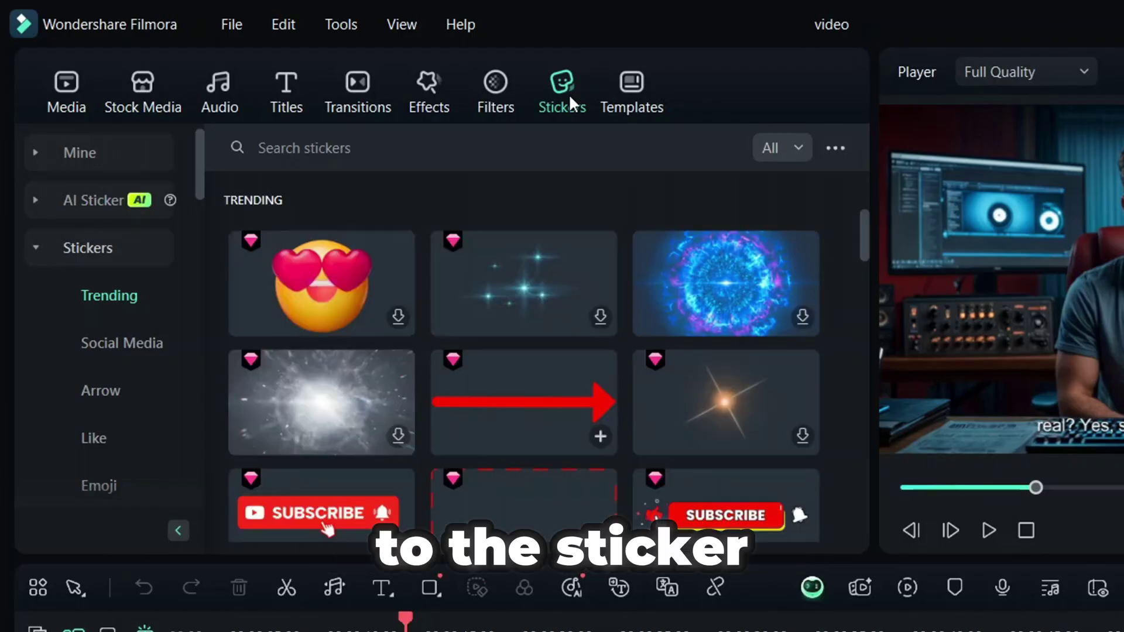
click(72, 195)
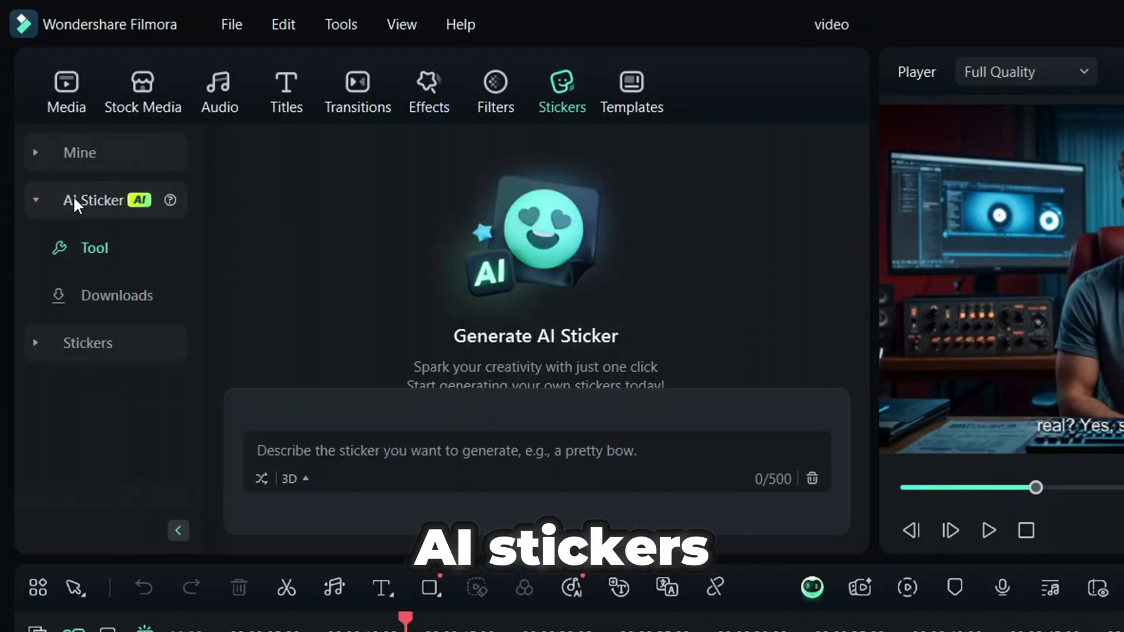
click(306, 455)
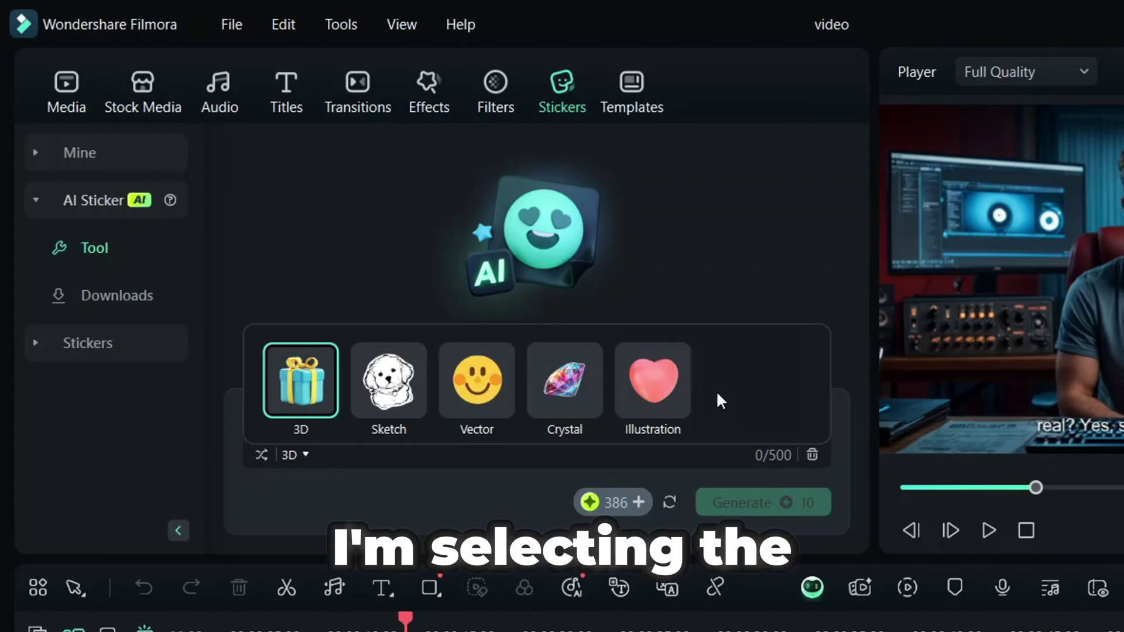
click(302, 406)
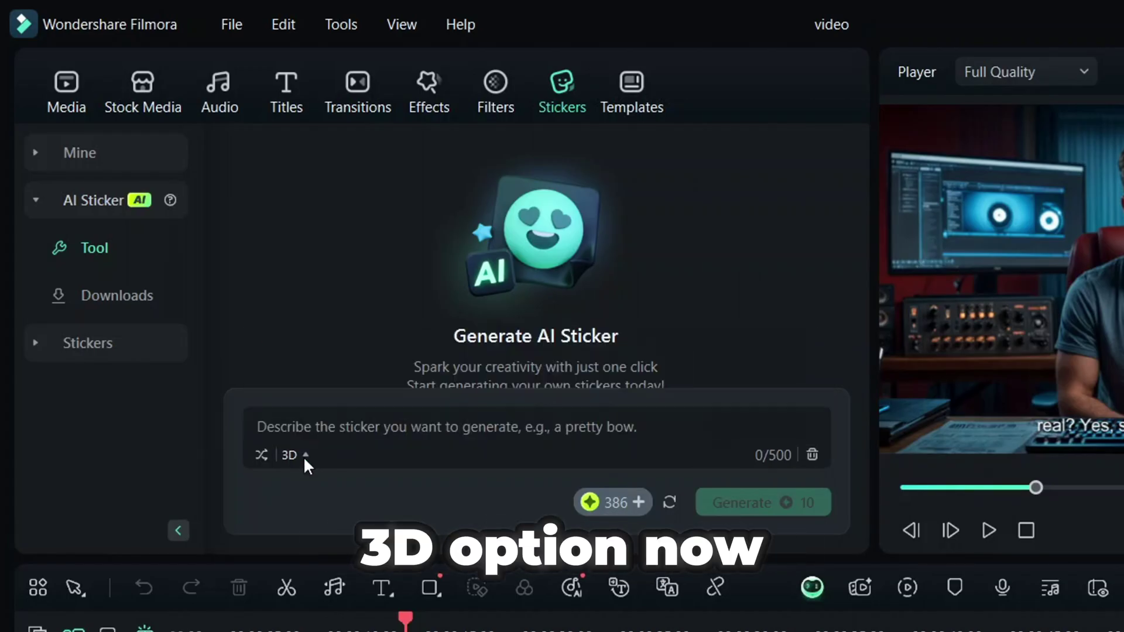
click(342, 434)
text(Angry Dog)
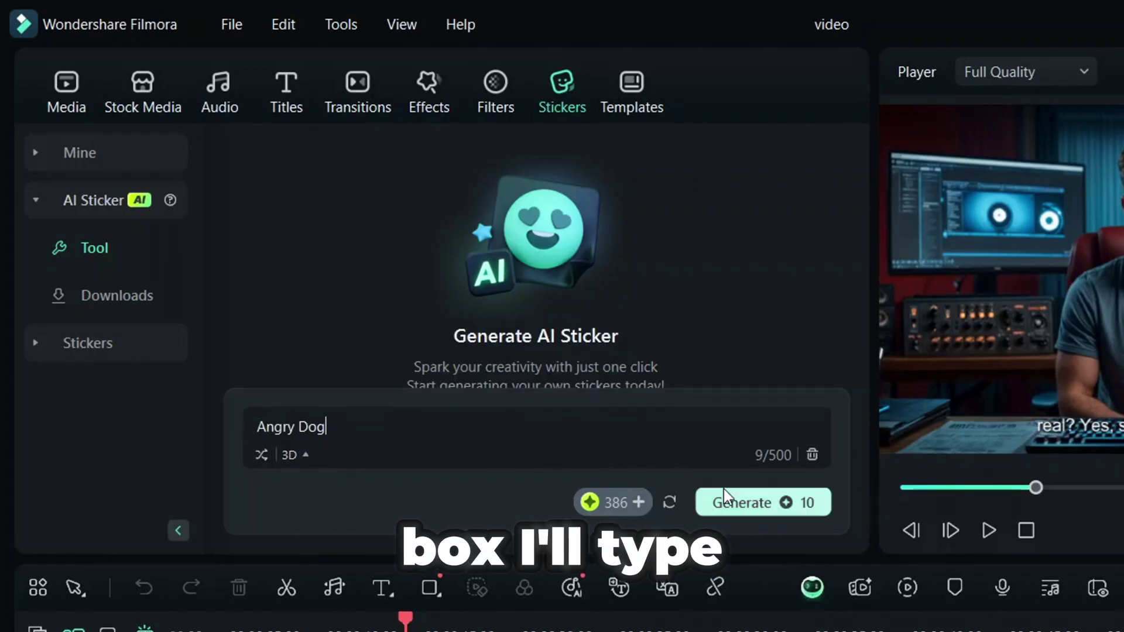
click(750, 504)
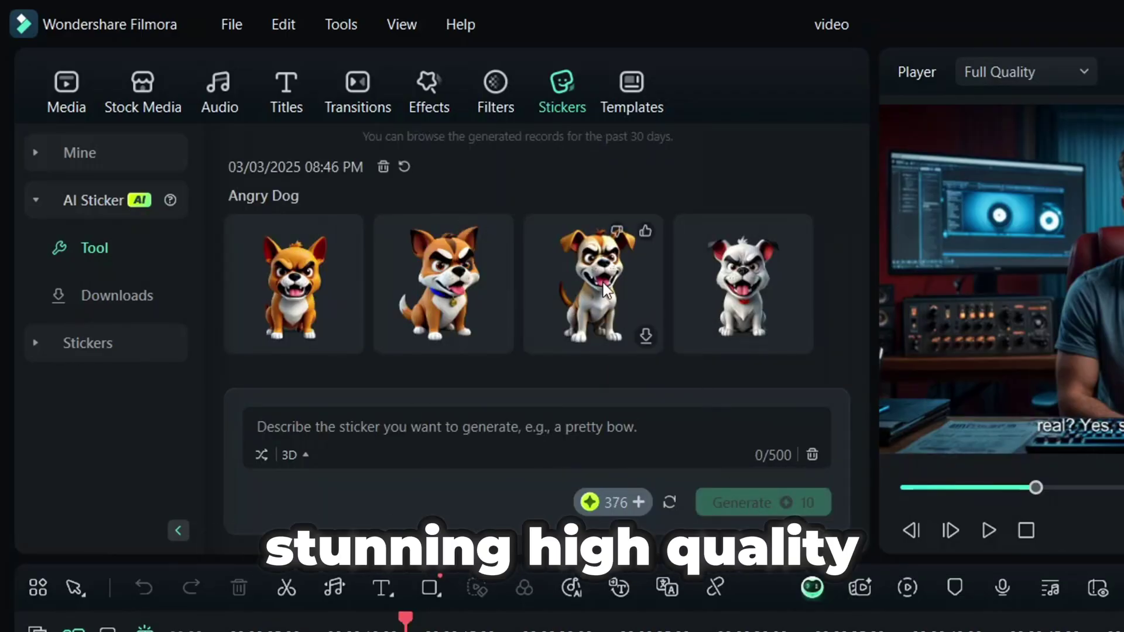
Browse the Hot Image to Video templates in the Media panel, scrolling through Custom, AI Fist Bump and AI Fight
click(72, 86)
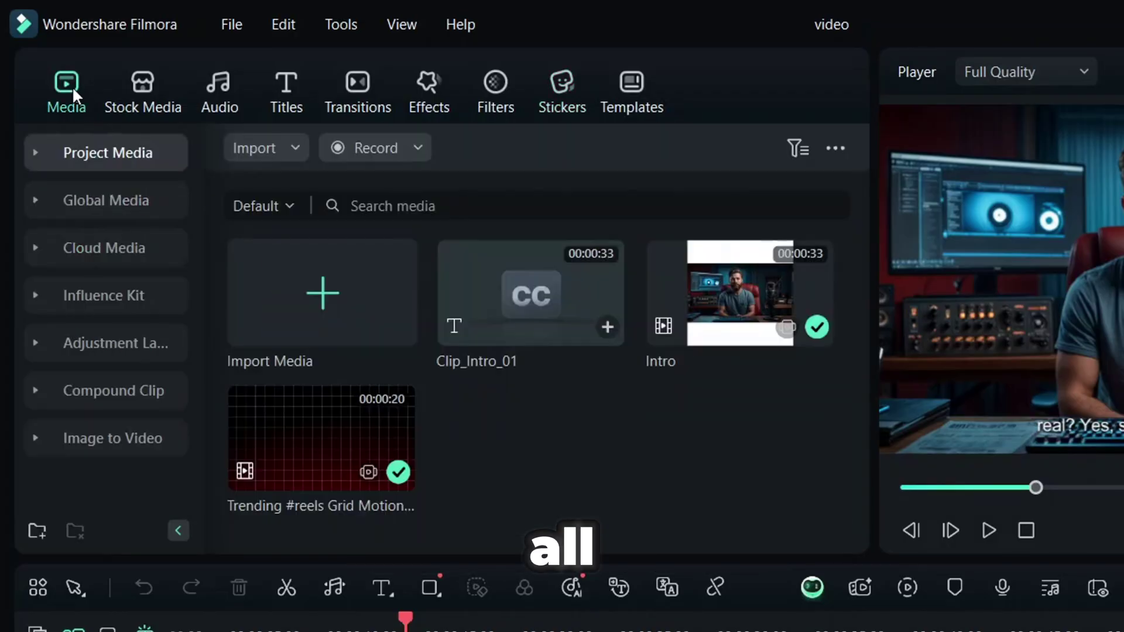
click(101, 438)
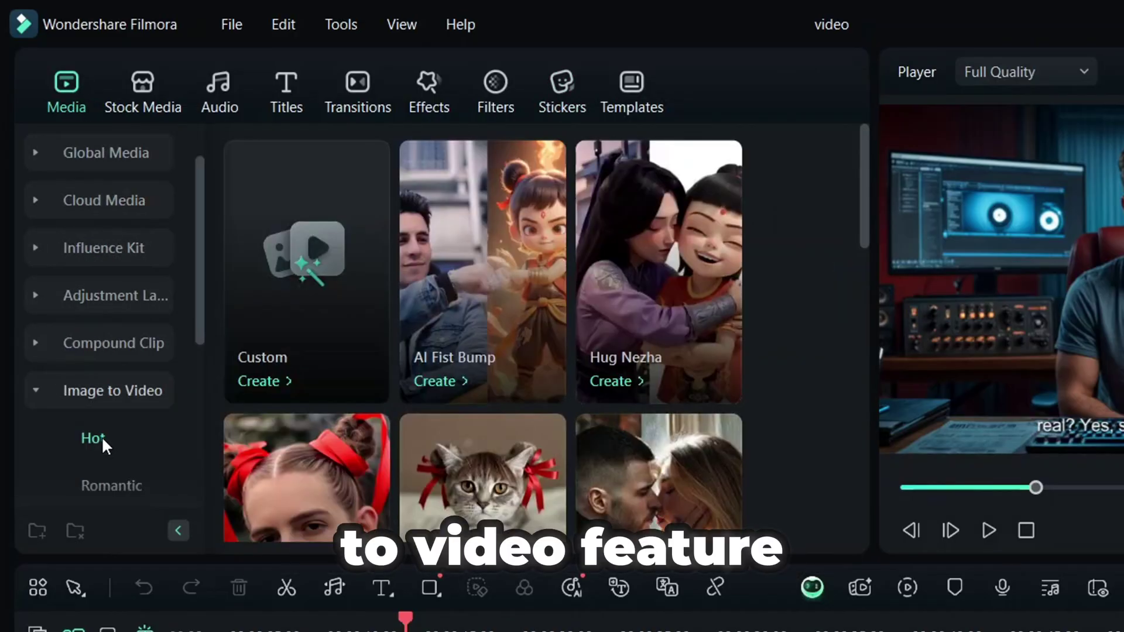
scroll(783, 397, down, 4)
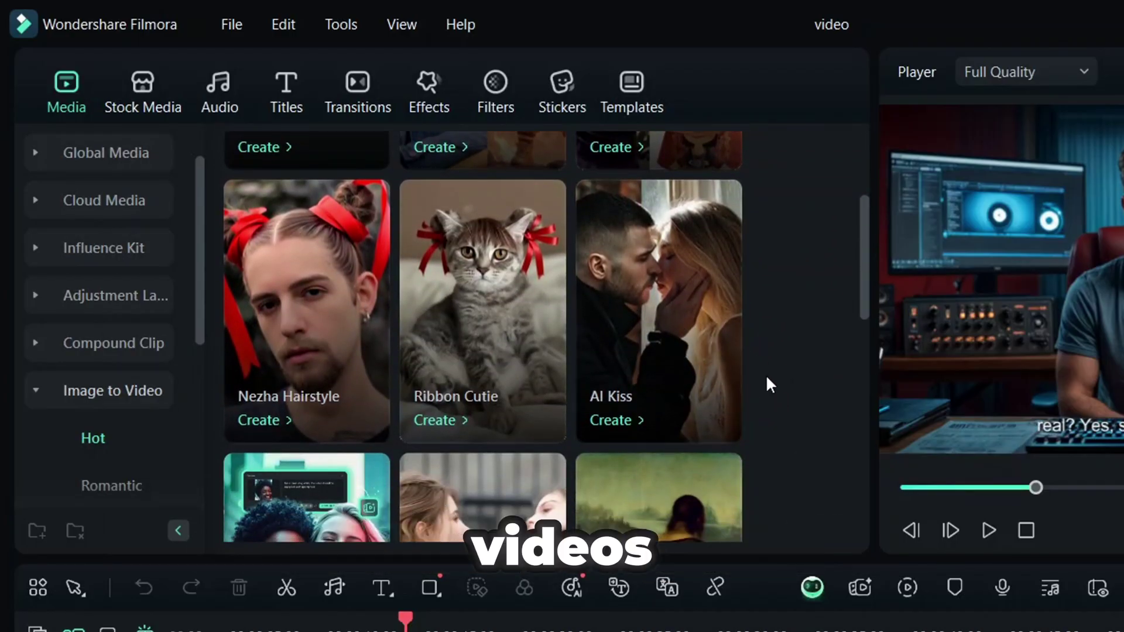
scroll(816, 427, down, 5)
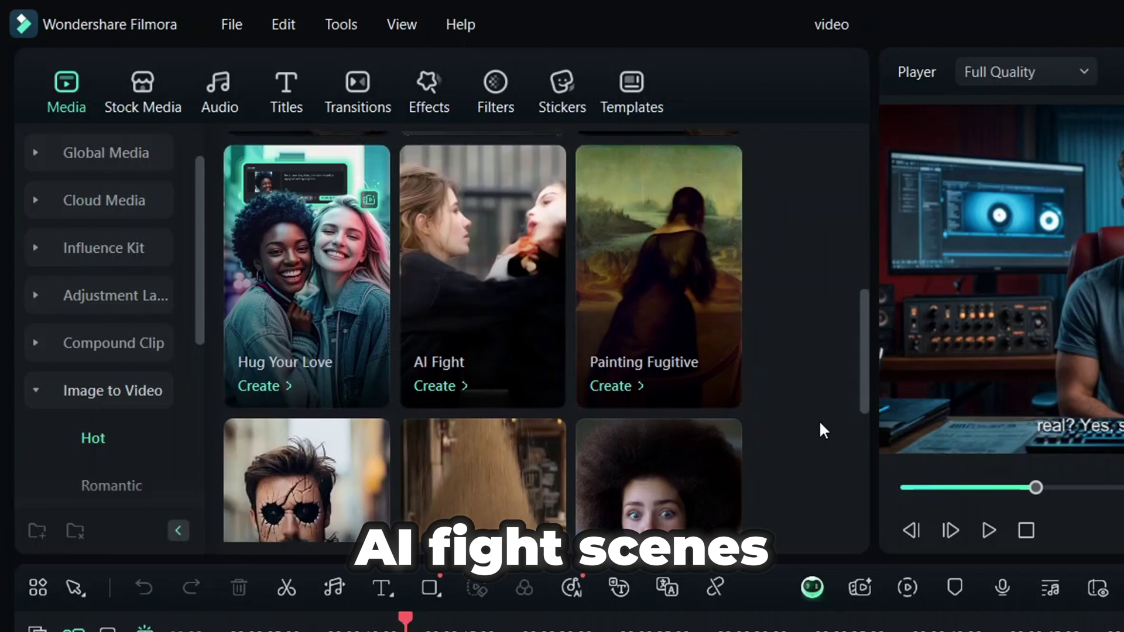
scroll(799, 448, down, 4)
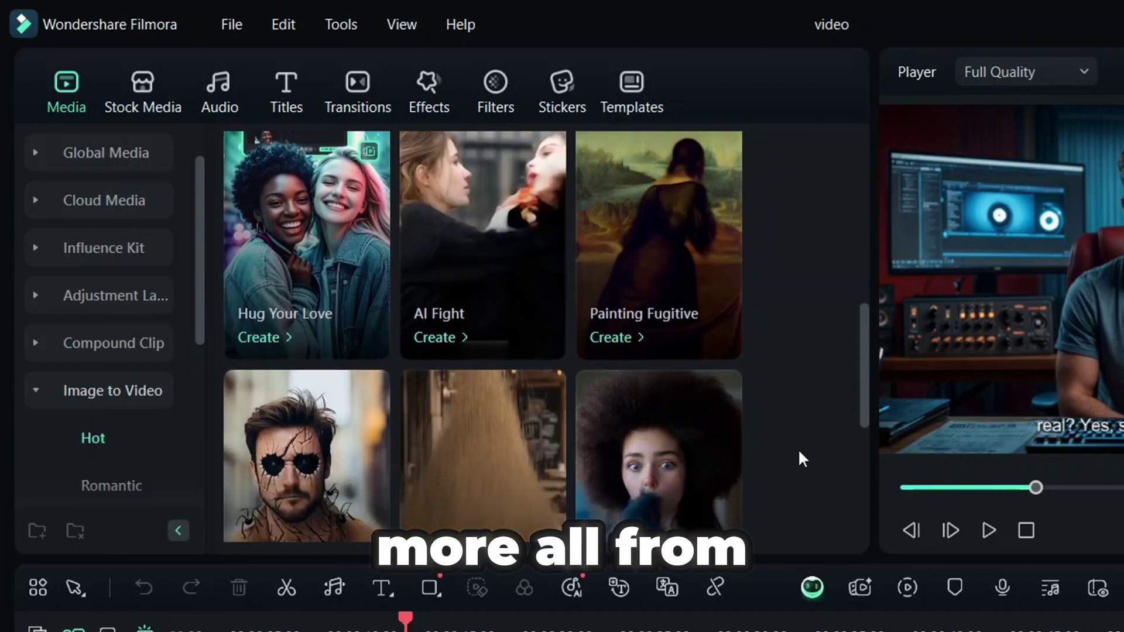
scroll(799, 448, up, 10)
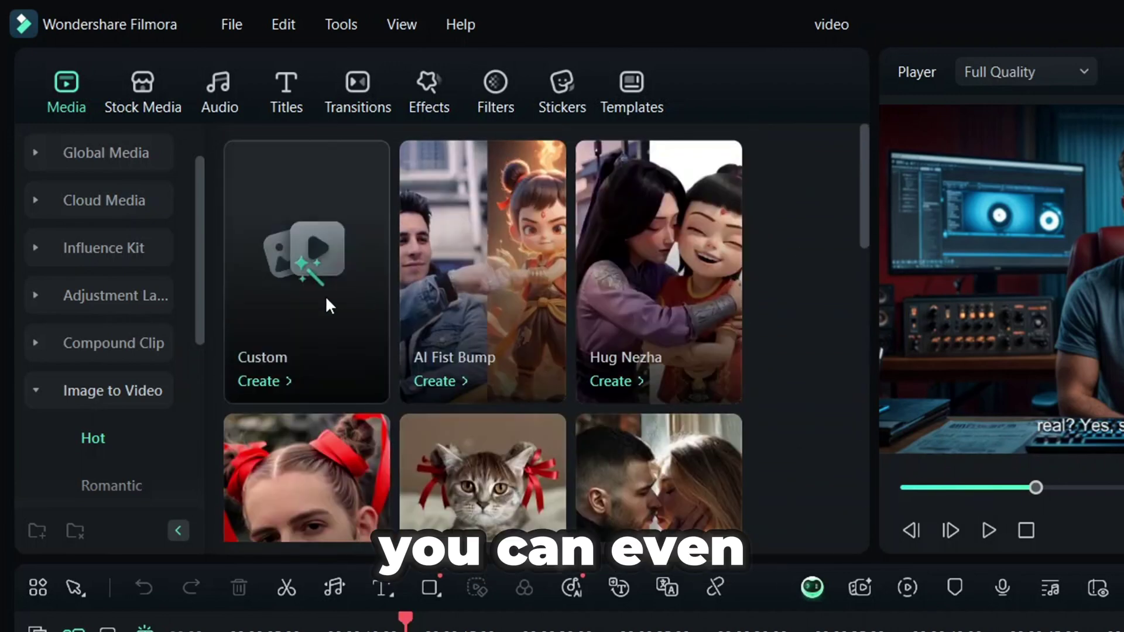
Start a Custom image-to-video creation from the Custom template card
click(279, 379)
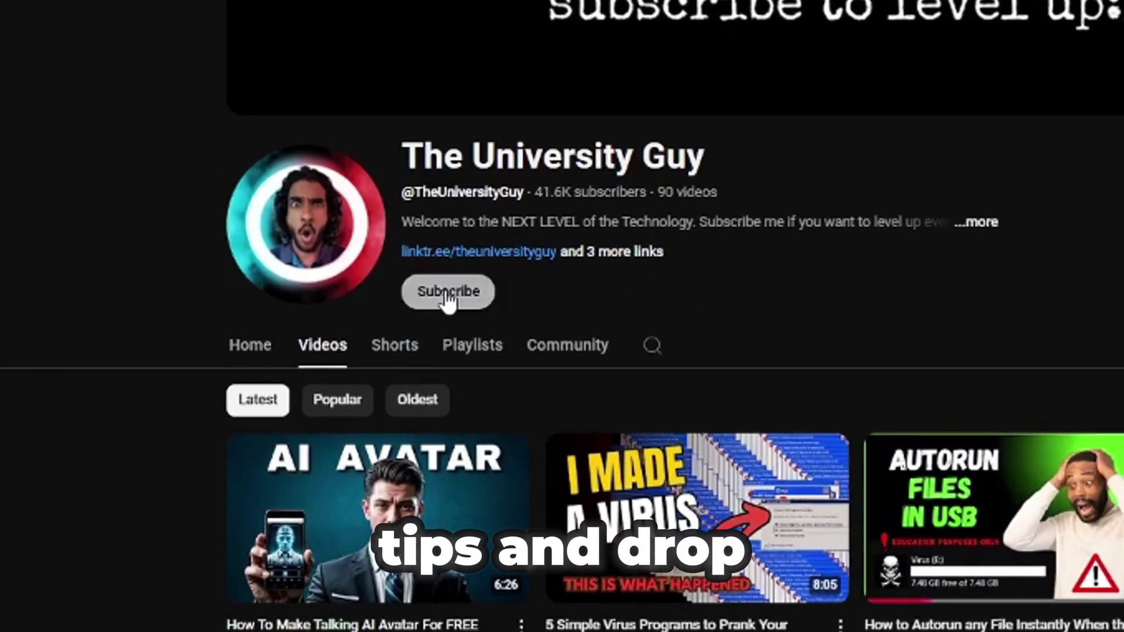
Subscribe to the YouTube channel and display its notification choices
click(449, 295)
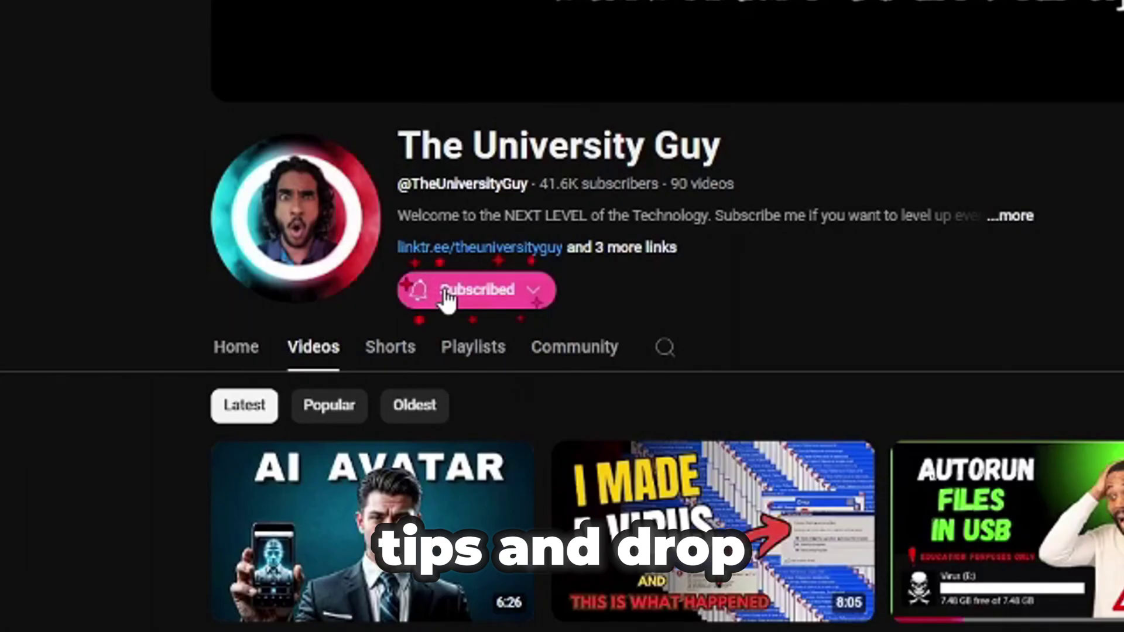
click(542, 299)
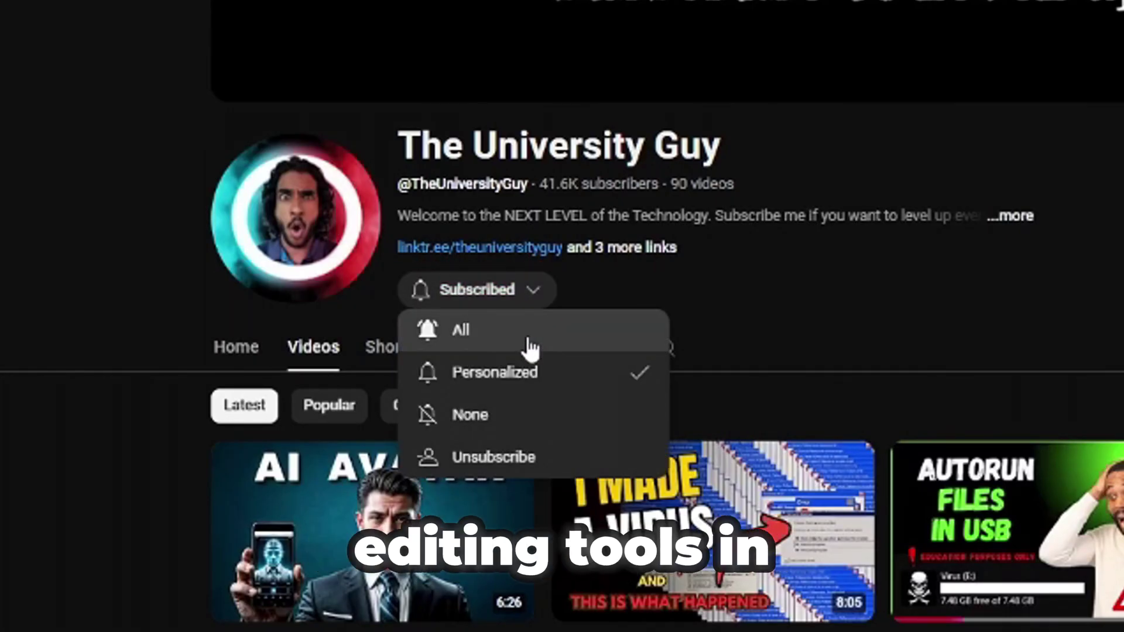